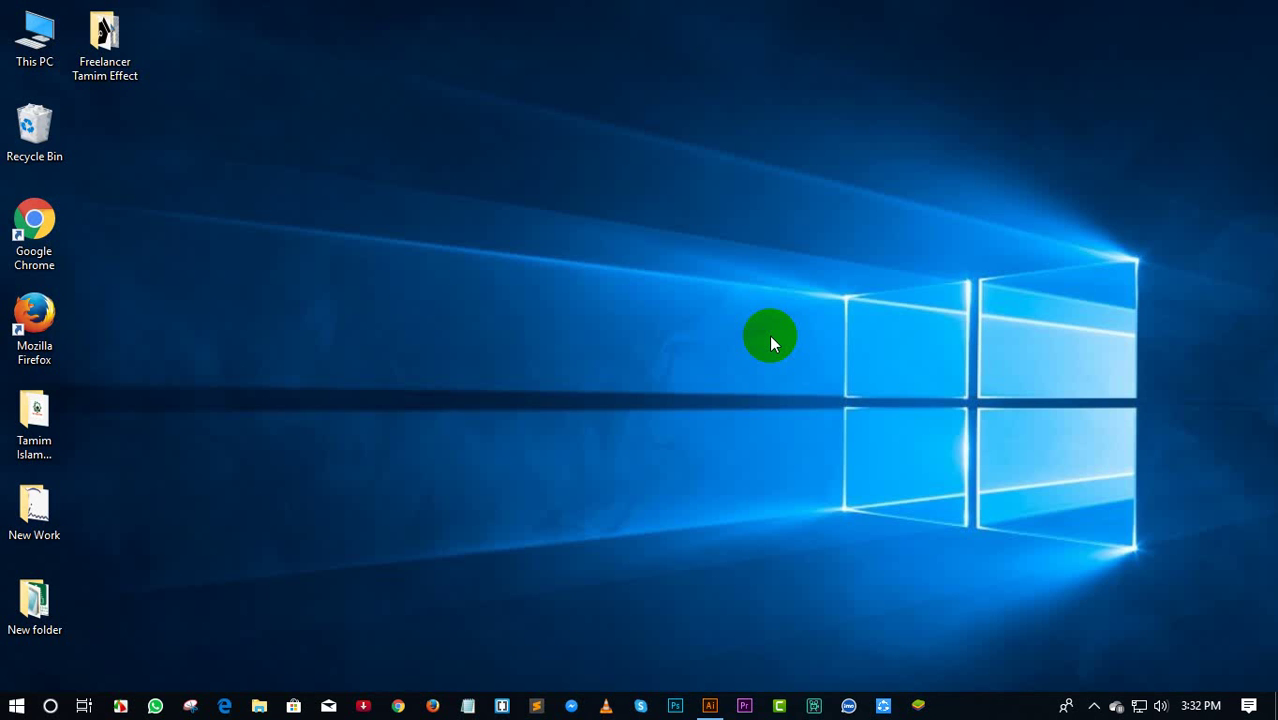
# - Restore the Adobe Illustrator CC 2019 window from the taskbar to its Home screen
pyautogui.click(709, 705)
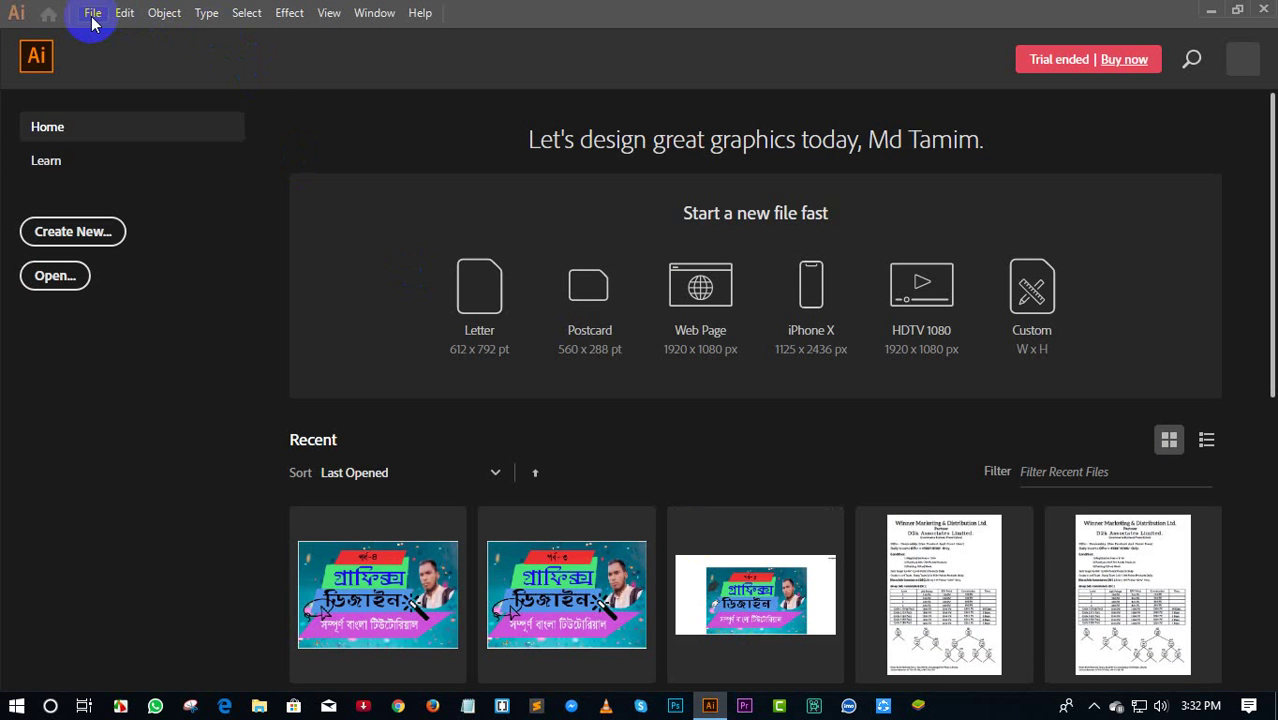
# - Create a new 1000 × 1000 px document via File > New and dismiss the update notice
pyautogui.click(92, 17)
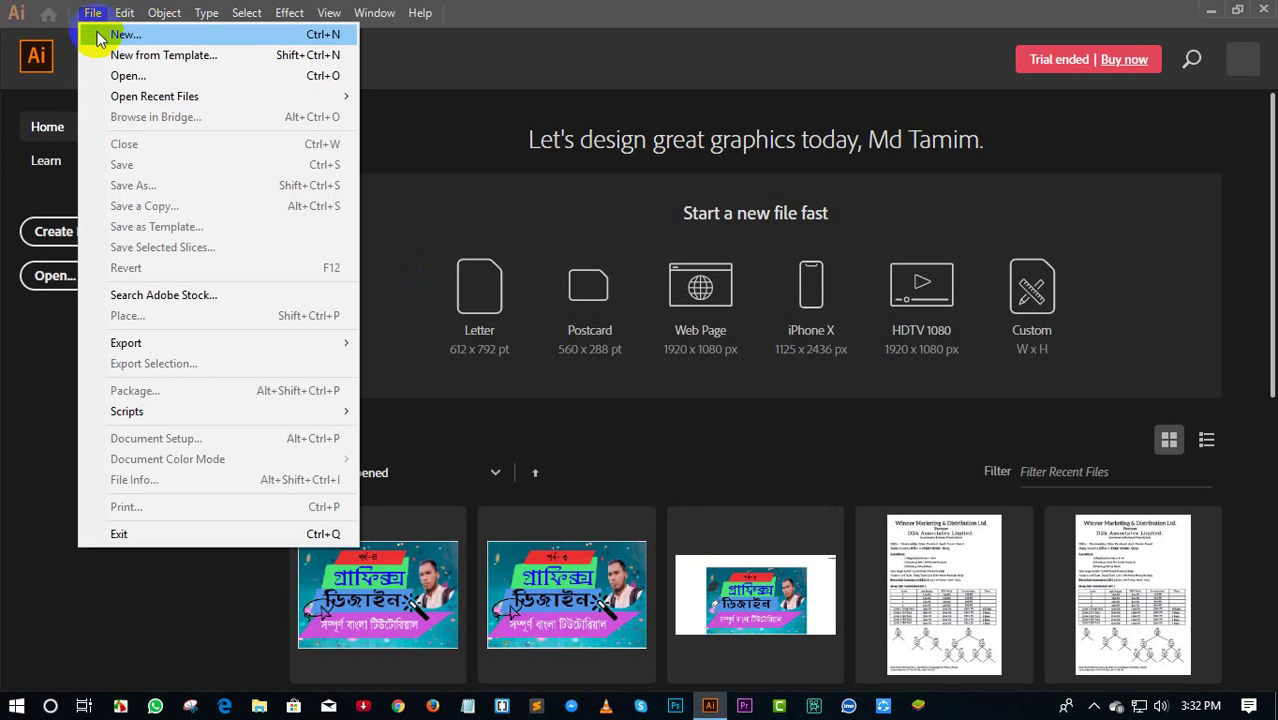
pyautogui.click(100, 36)
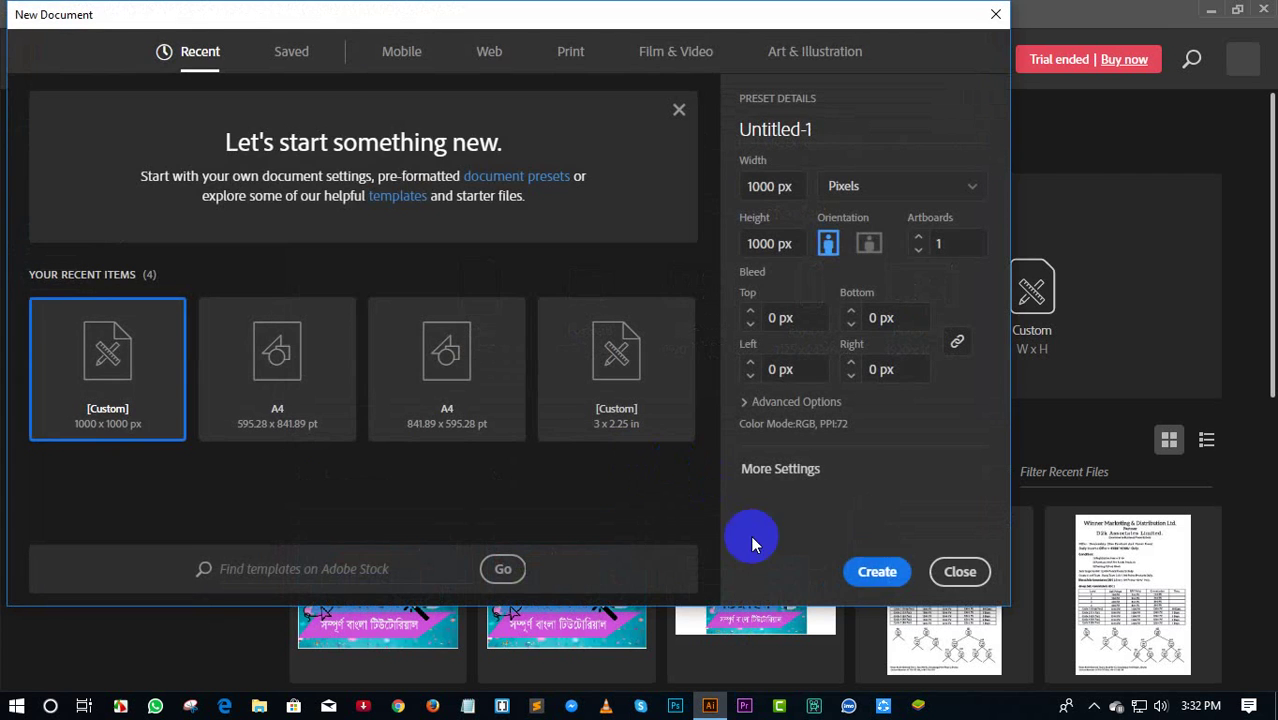
pyautogui.click(877, 571)
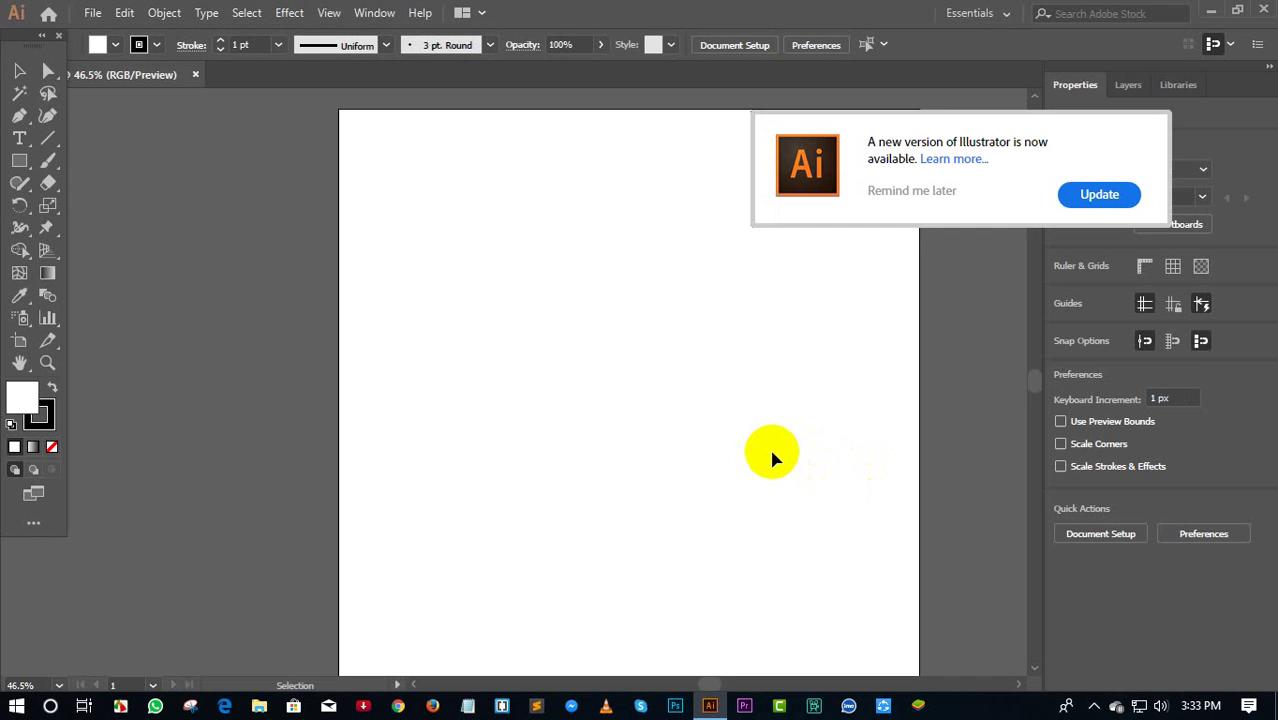
pyautogui.moveTo(770, 451); pyautogui.dragTo(677, 472)
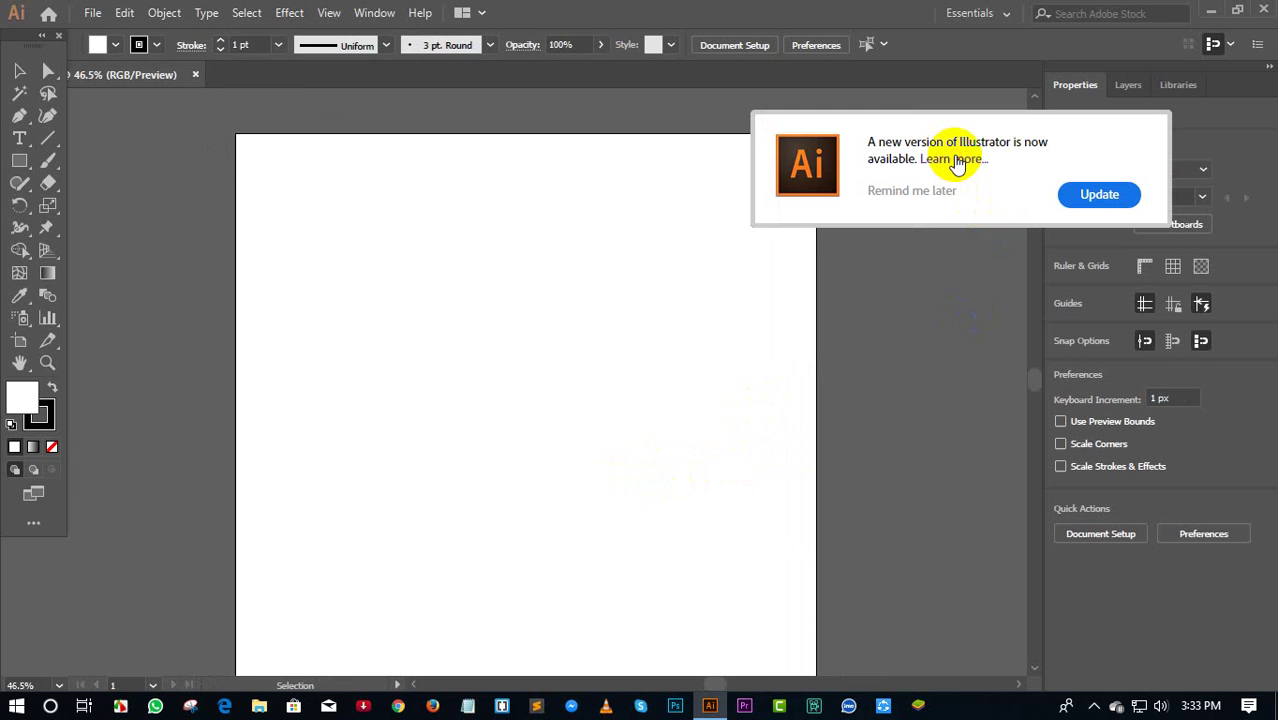
pyautogui.click(957, 160)
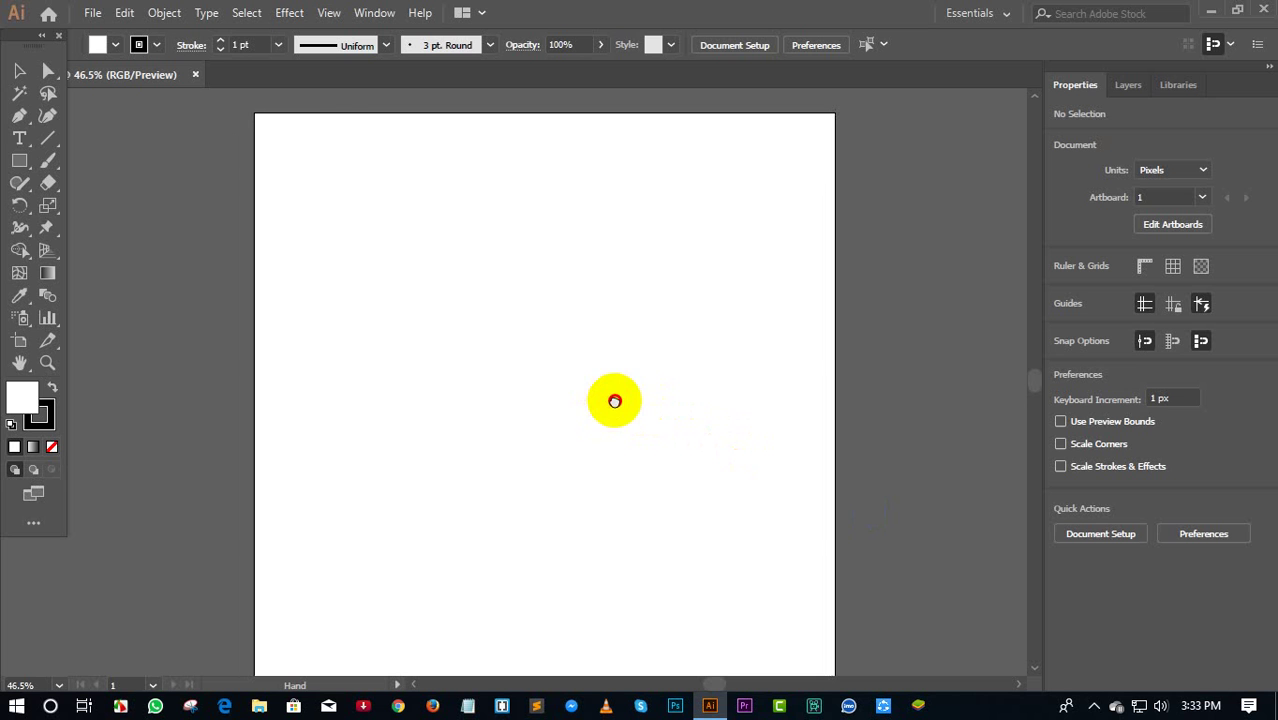
# - Browse the Pen tool's anchor-editing flyout, then pick the Line Segment Tool
pyautogui.click(20, 115)
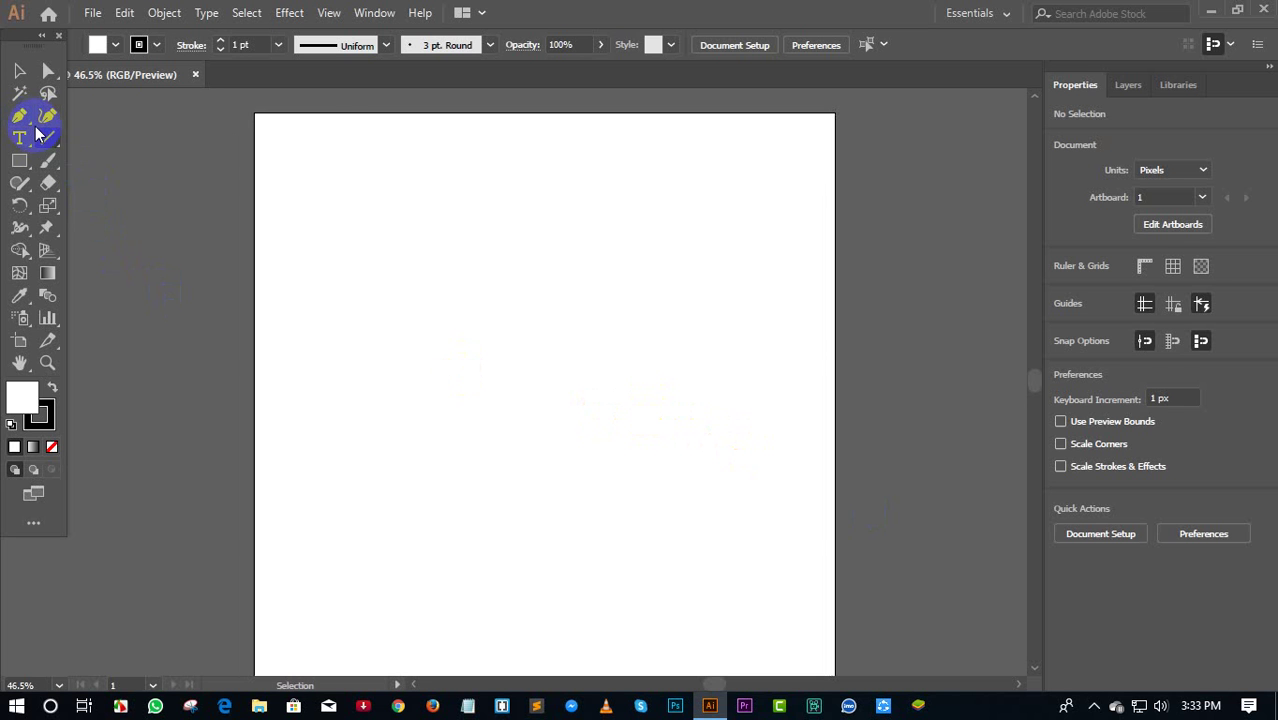
pyautogui.click(18, 120)
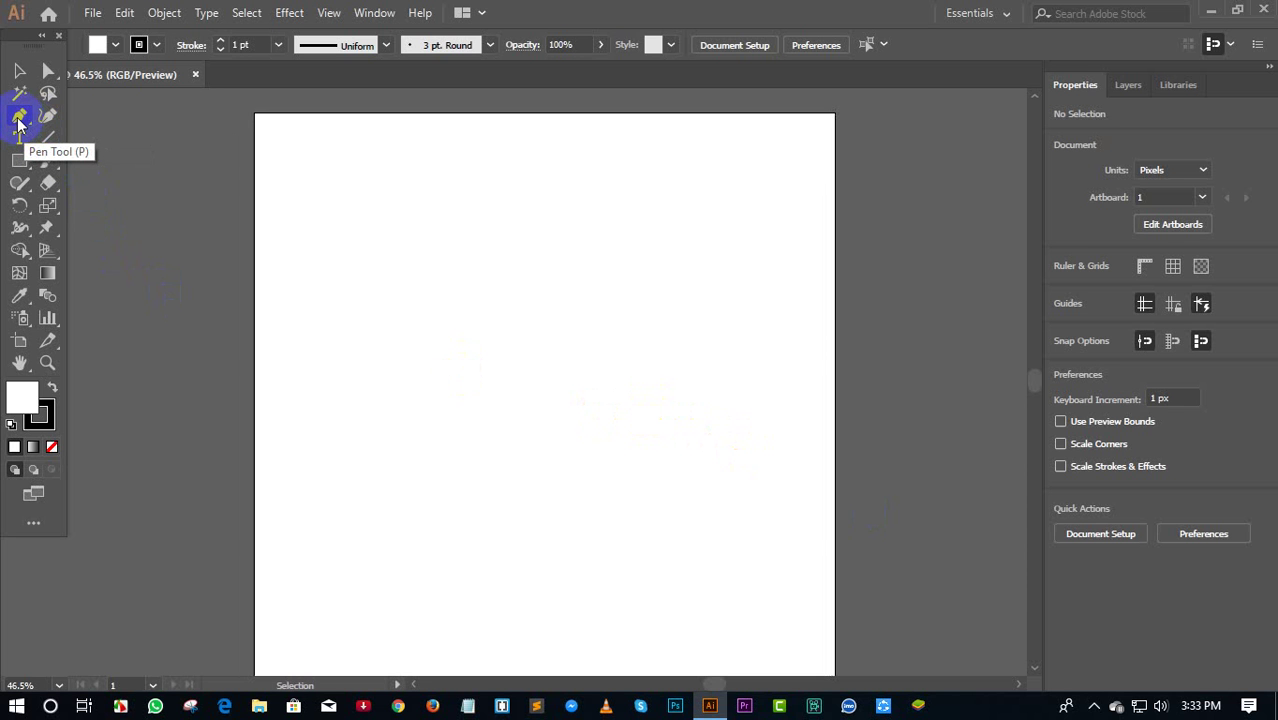
pyautogui.moveTo(18, 120); pyautogui.dragTo(67, 129)
pyautogui.click(18, 117)
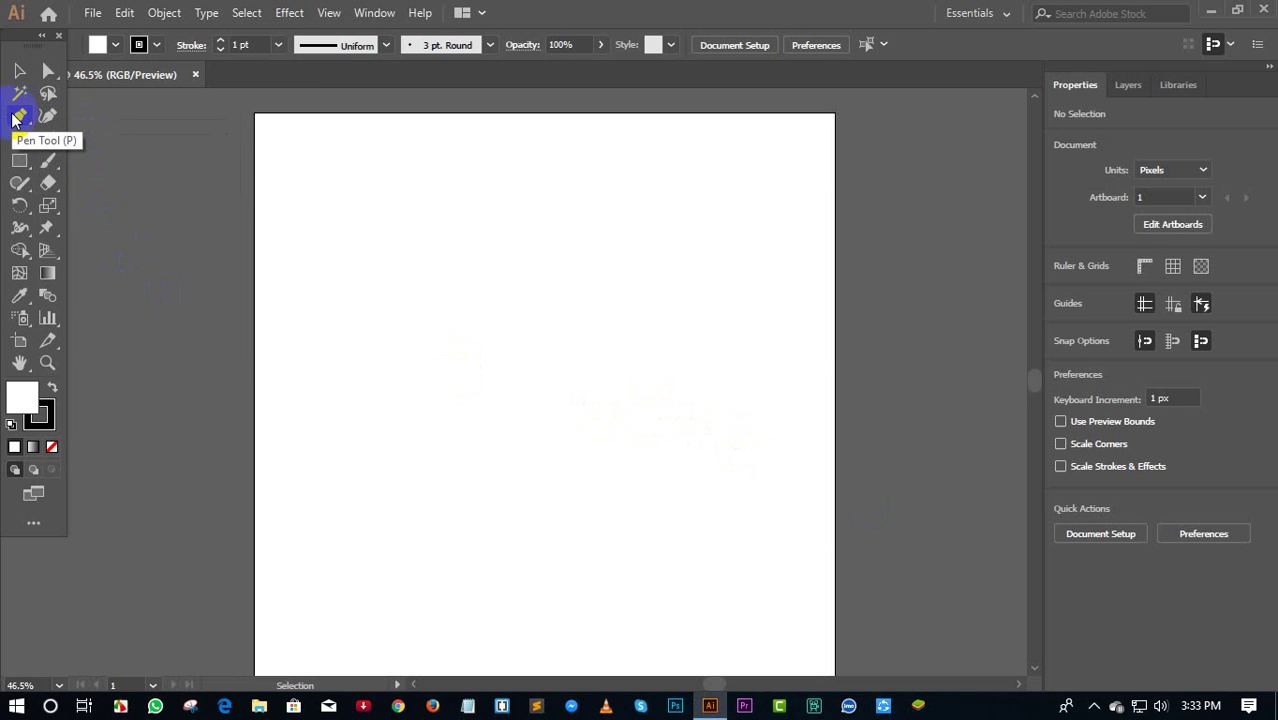
pyautogui.moveTo(16, 118); pyautogui.dragTo(68, 138)
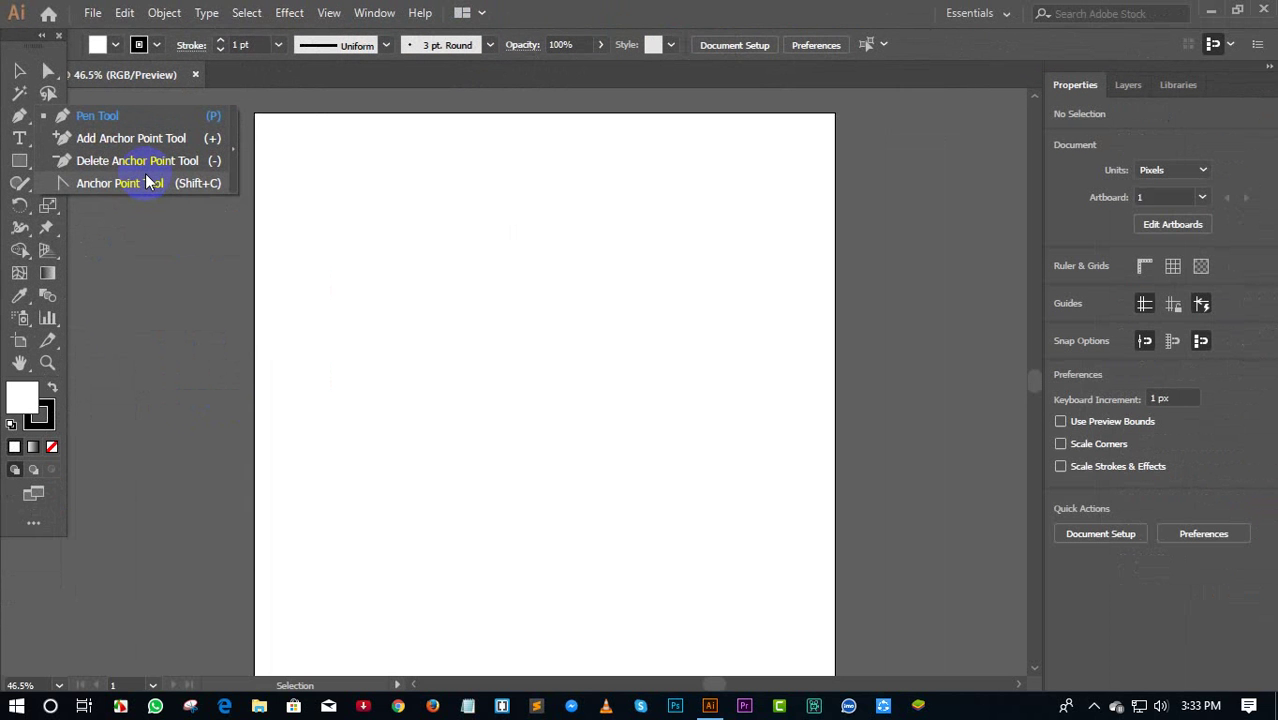
pyautogui.click(134, 217)
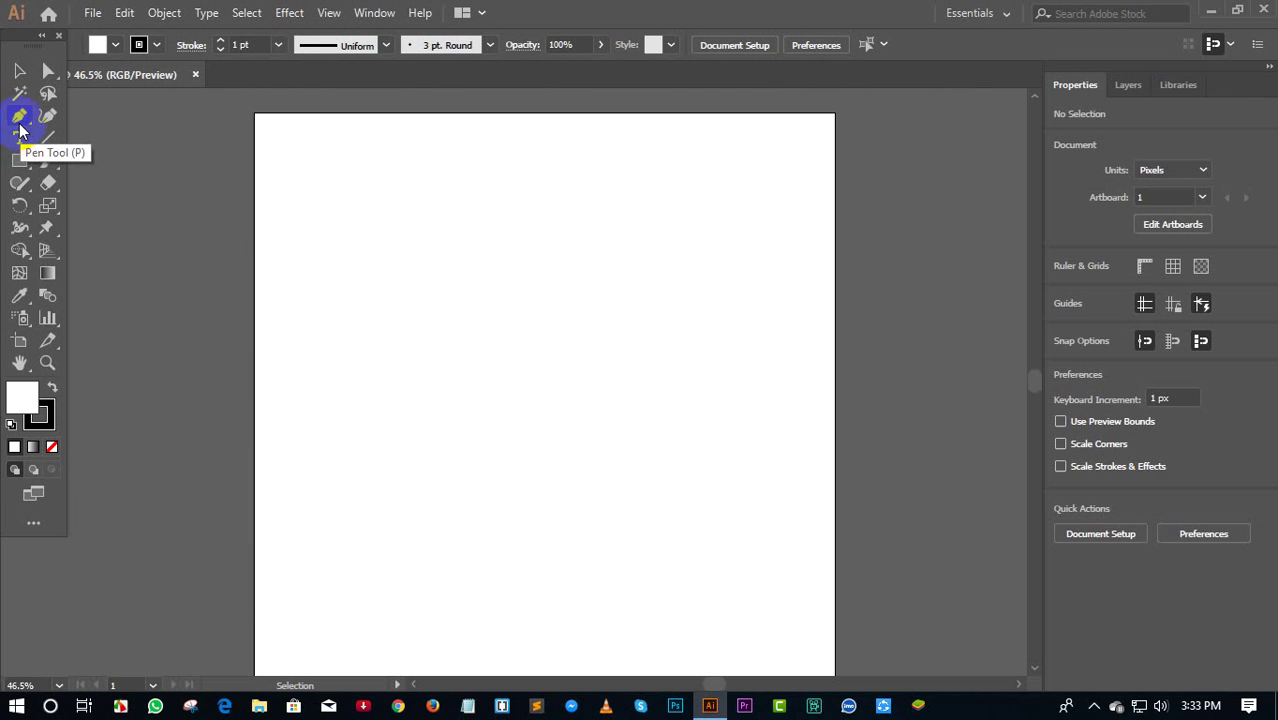
pyautogui.click(20, 128)
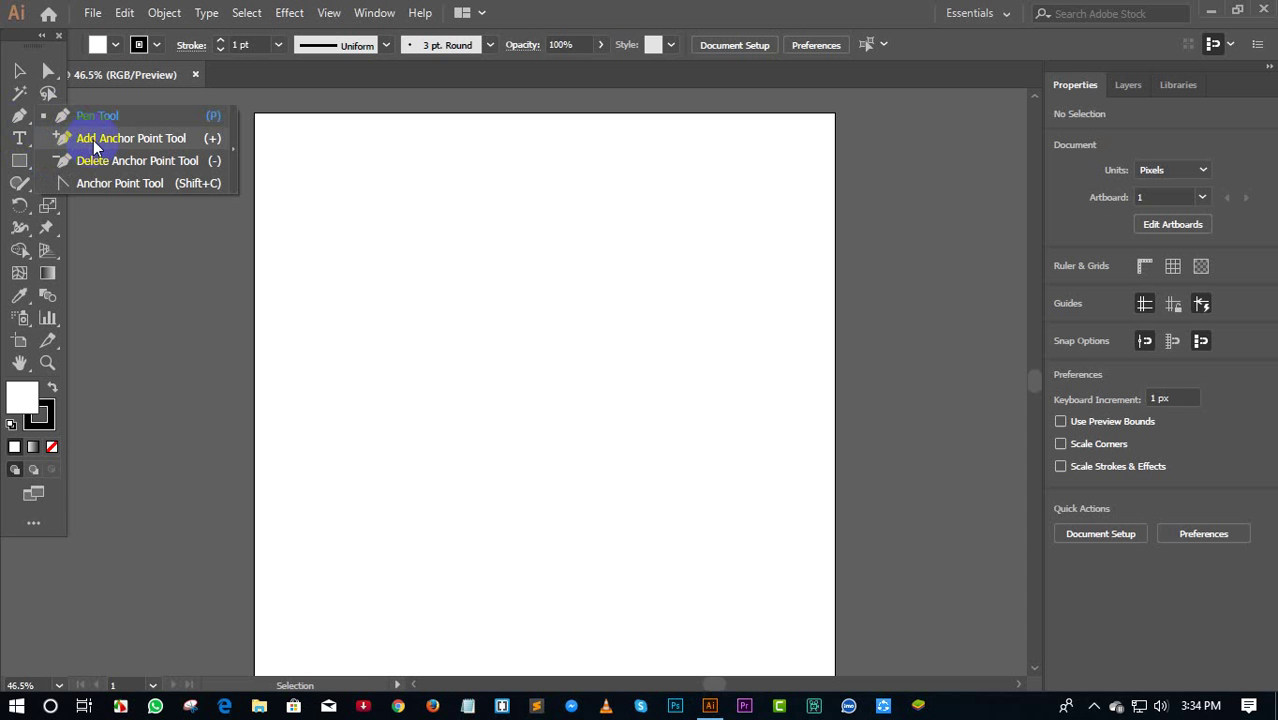
pyautogui.click(325, 251)
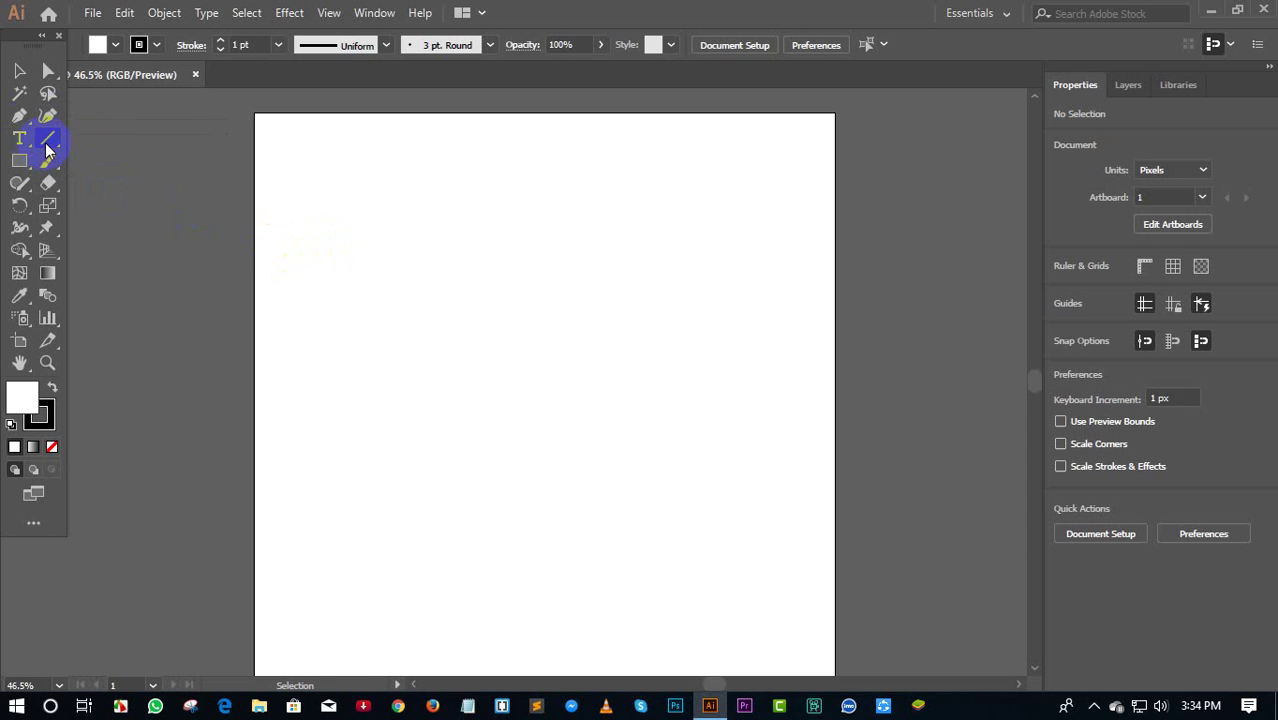
pyautogui.click(47, 138)
# - Draw a 324 px horizontal line near the artboard's top and select it
pyautogui.moveTo(330, 265); pyautogui.dragTo(518, 268)
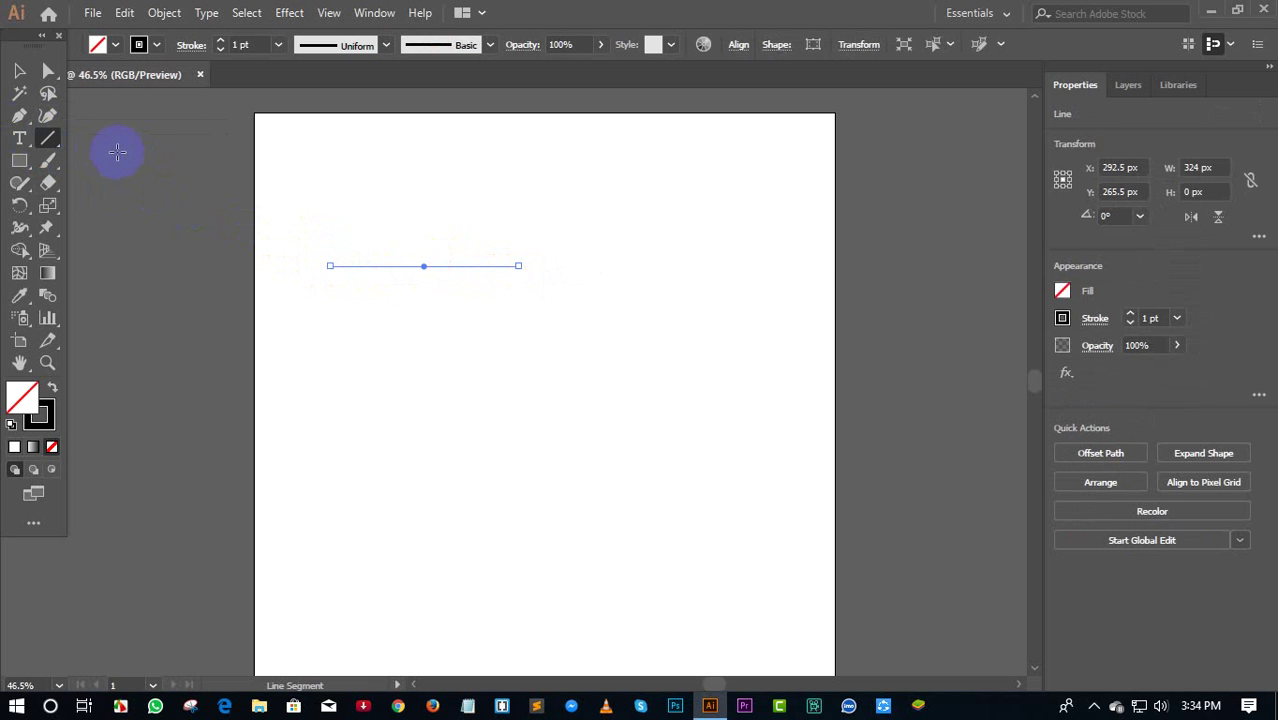
pyautogui.click(14, 72)
pyautogui.click(330, 200)
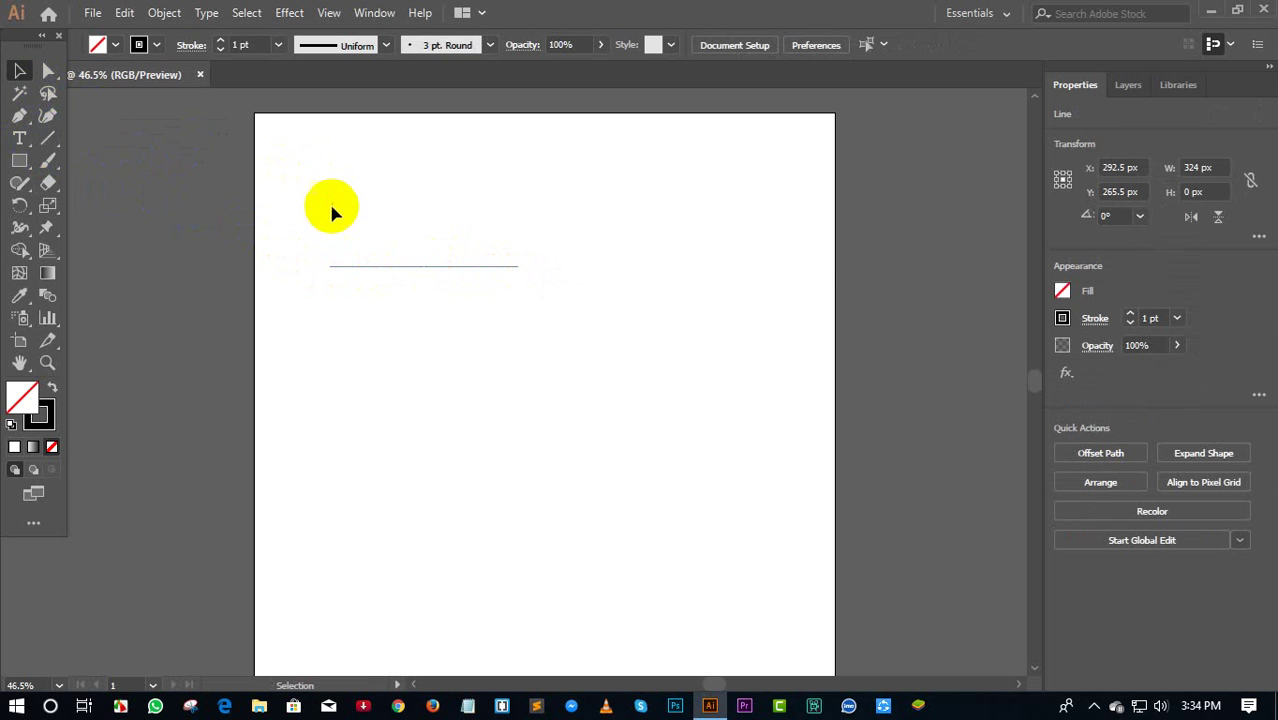
pyautogui.click(366, 266)
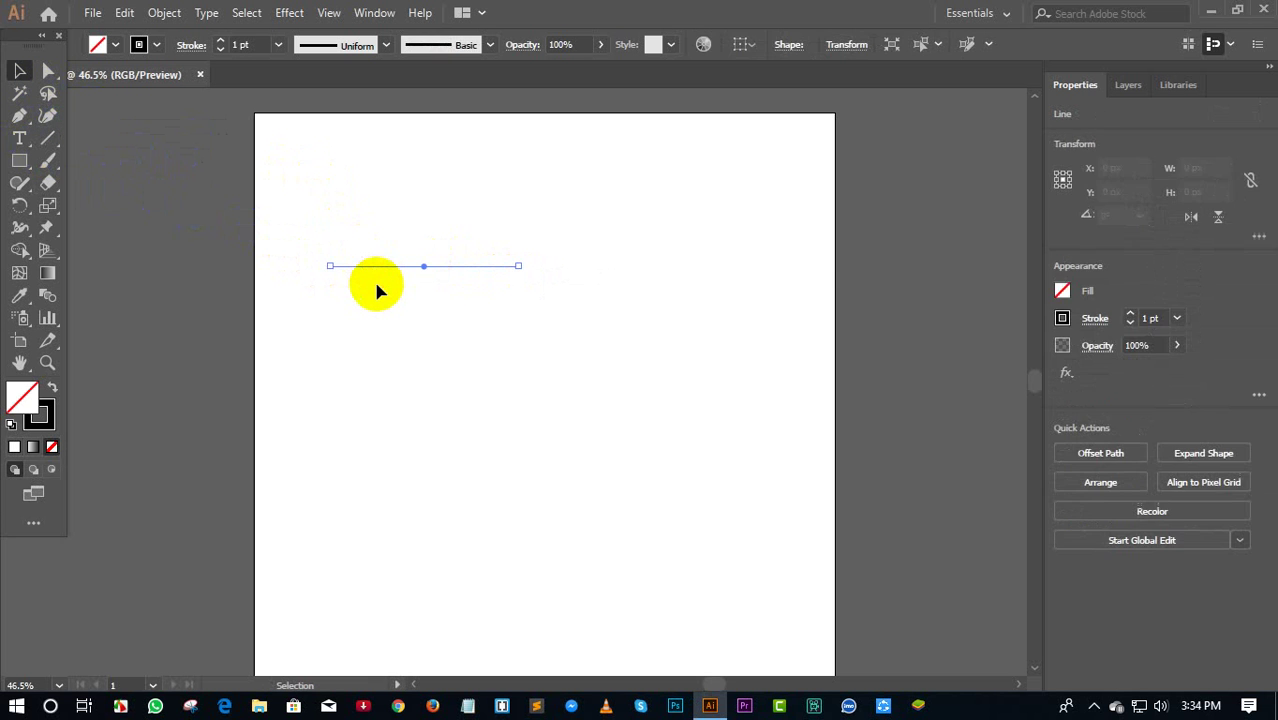
pyautogui.click(18, 116)
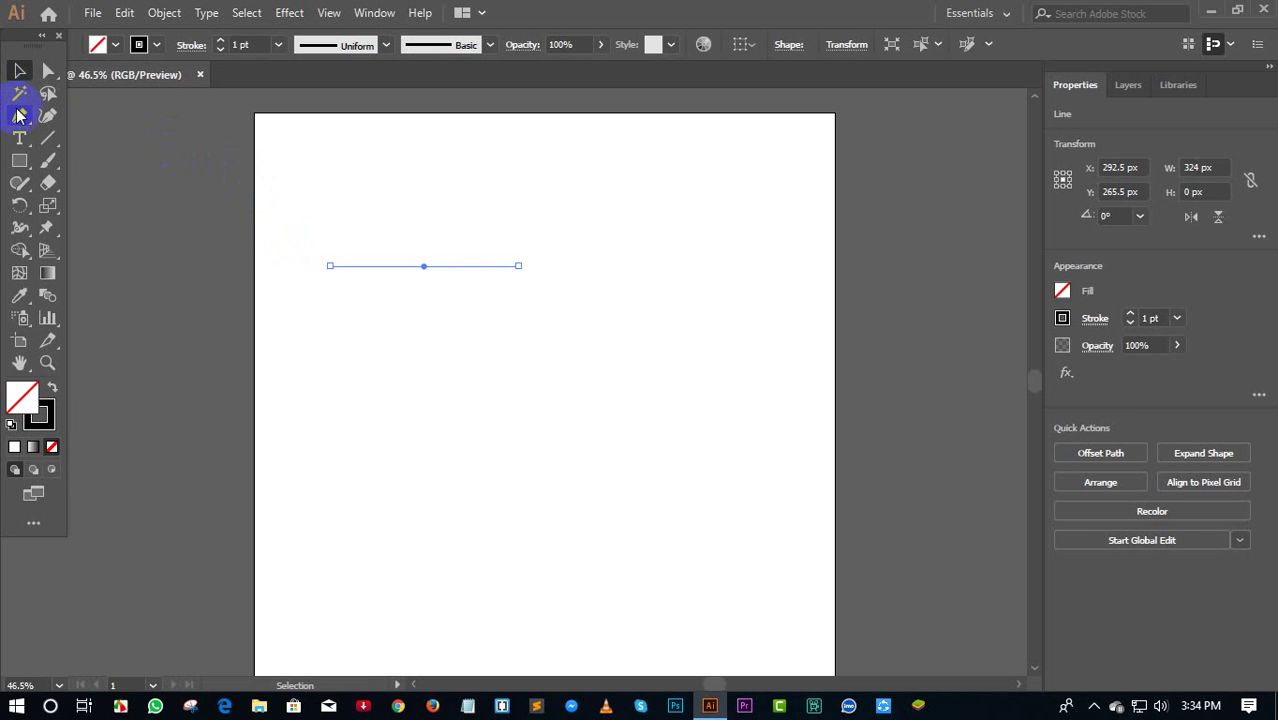
pyautogui.click(423, 266)
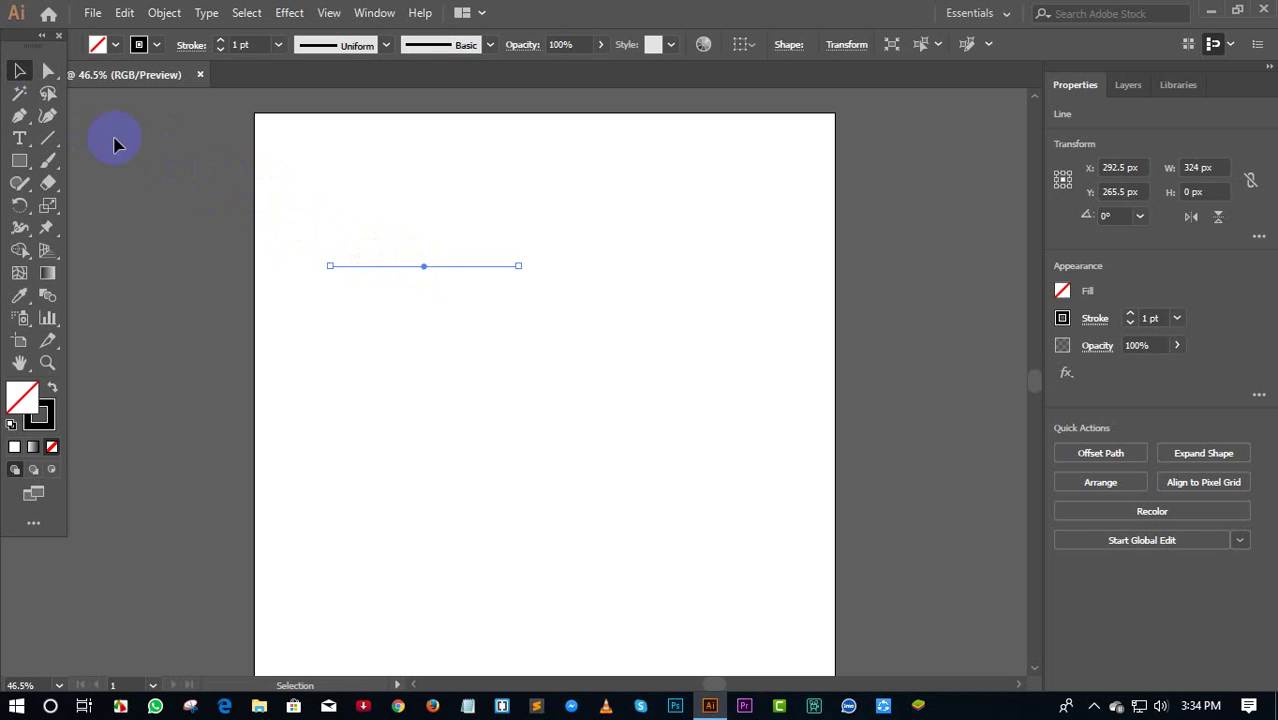
pyautogui.click(375, 250)
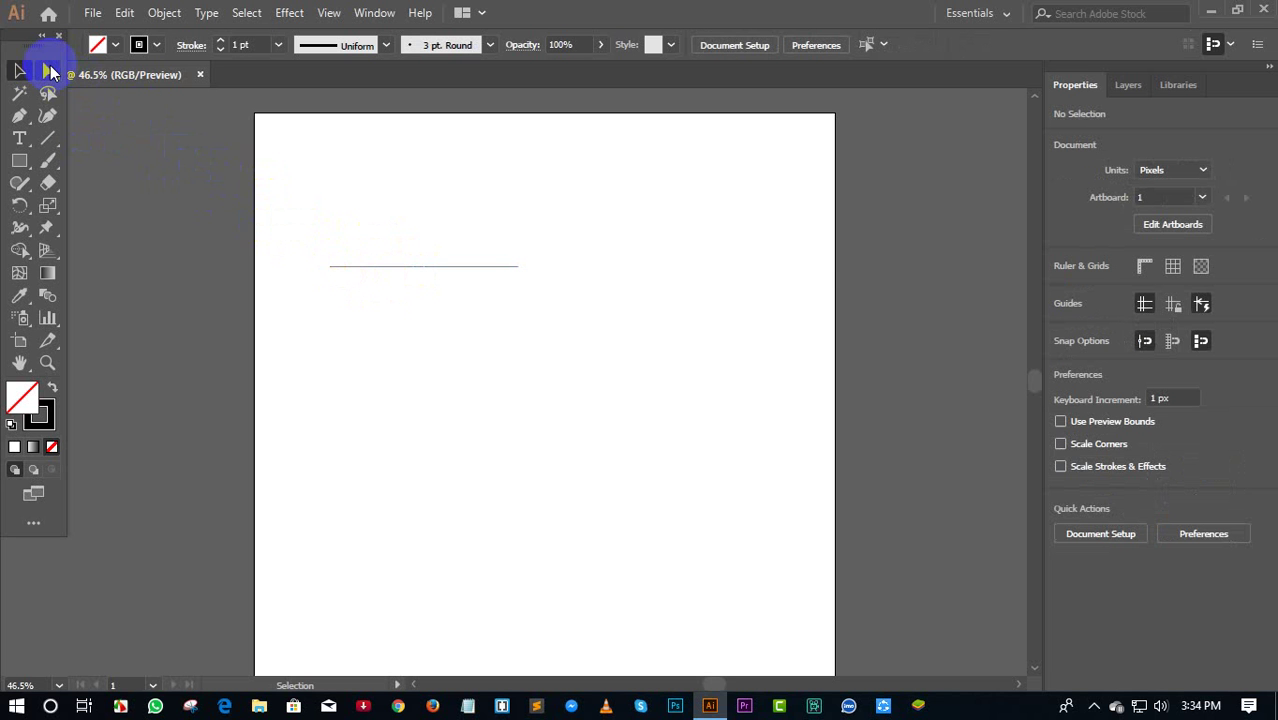
pyautogui.moveTo(349, 254); pyautogui.dragTo(360, 314)
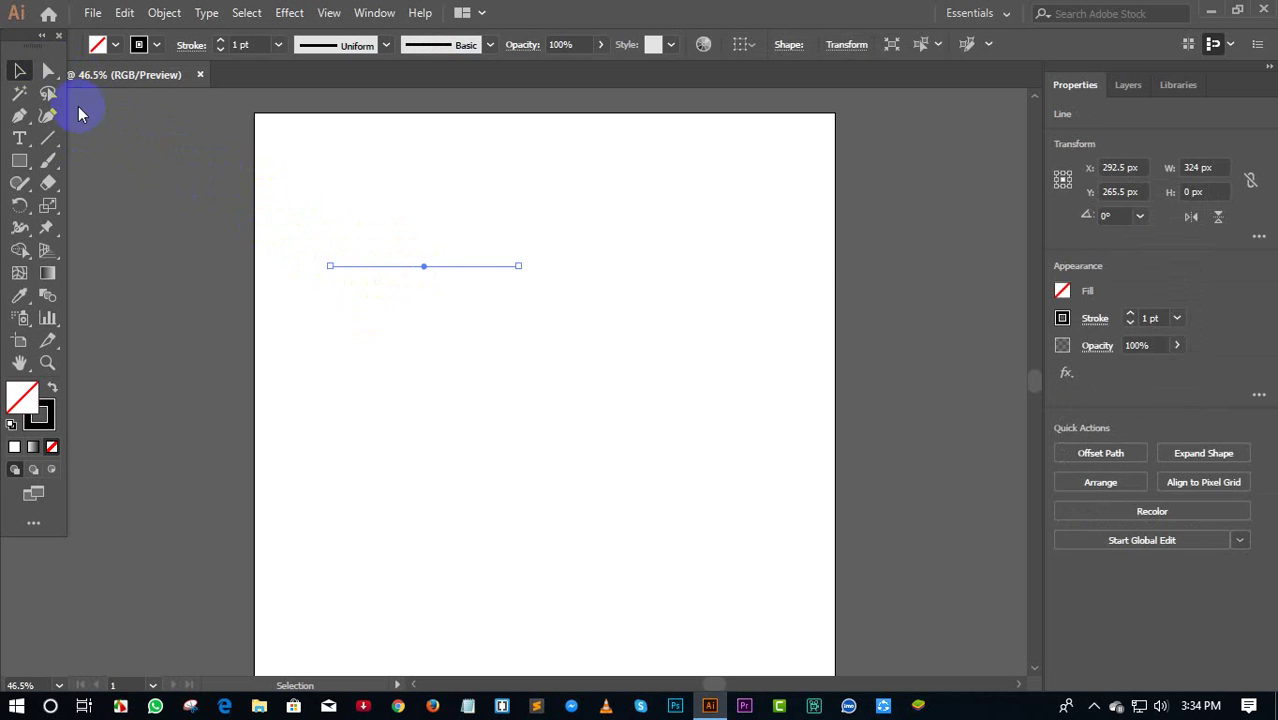
# - Drag the line's right anchor downward with Direct Selection so it slants
pyautogui.click(46, 75)
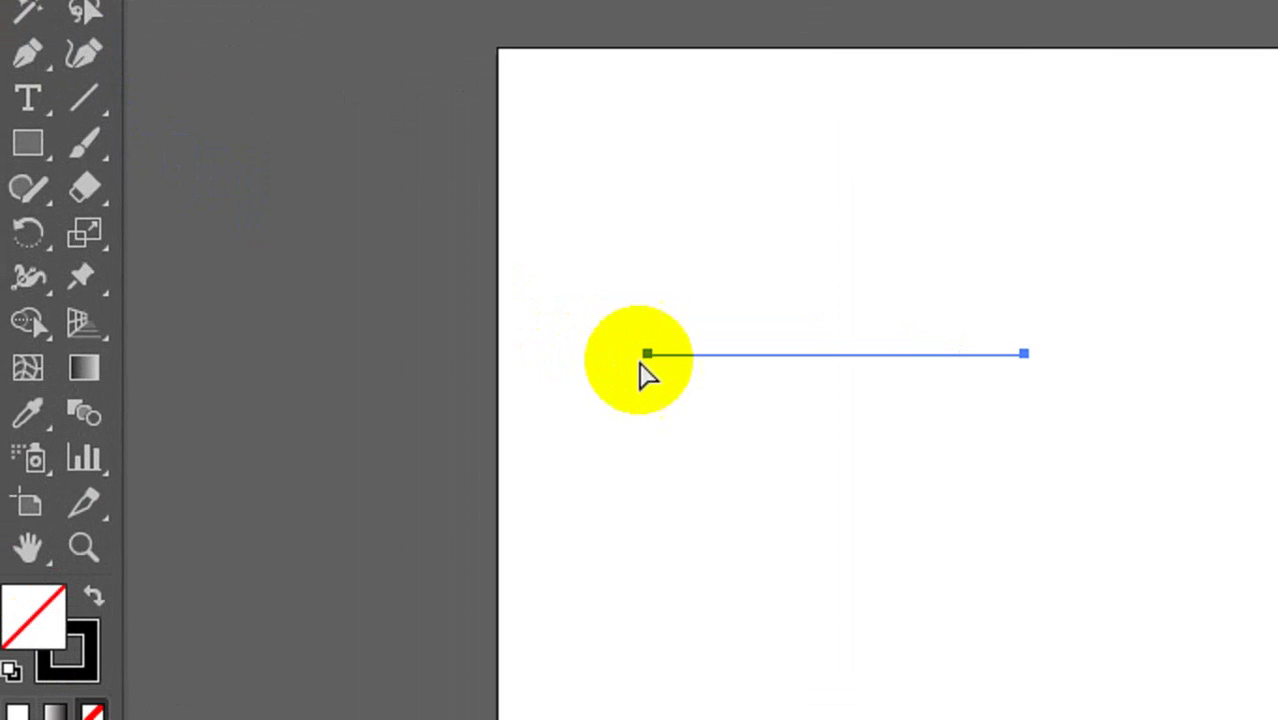
pyautogui.click(329, 266)
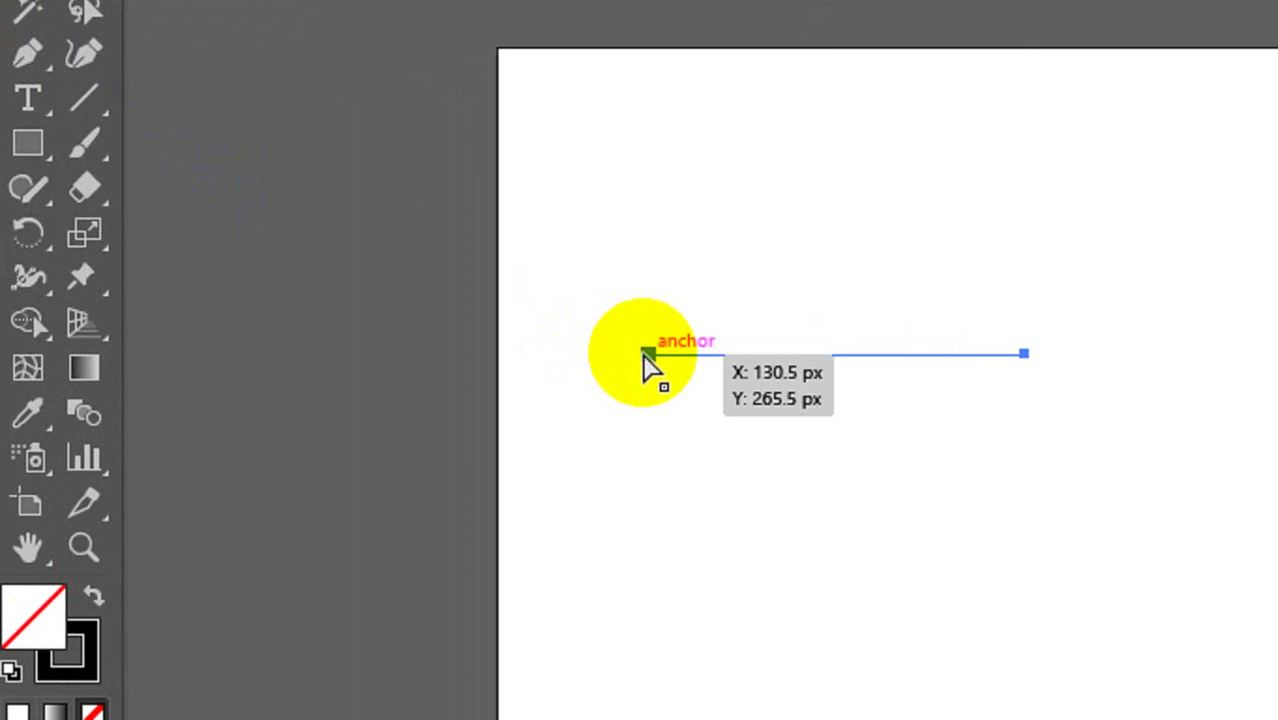
pyautogui.click(1013, 356)
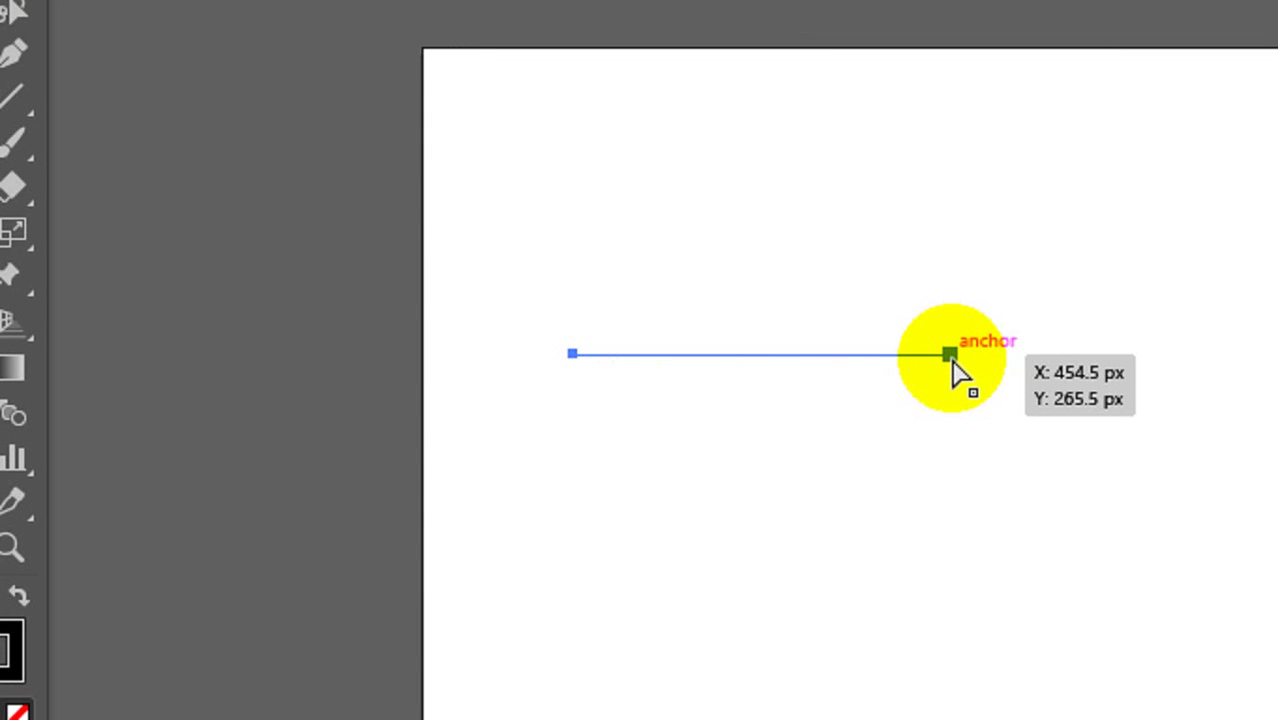
pyautogui.moveTo(950, 356)
pyautogui.mouseDown()
pyautogui.moveTo(948, 192)
pyautogui.moveTo(1037, 478)
pyautogui.moveTo(959, 470)
pyautogui.mouseUp()
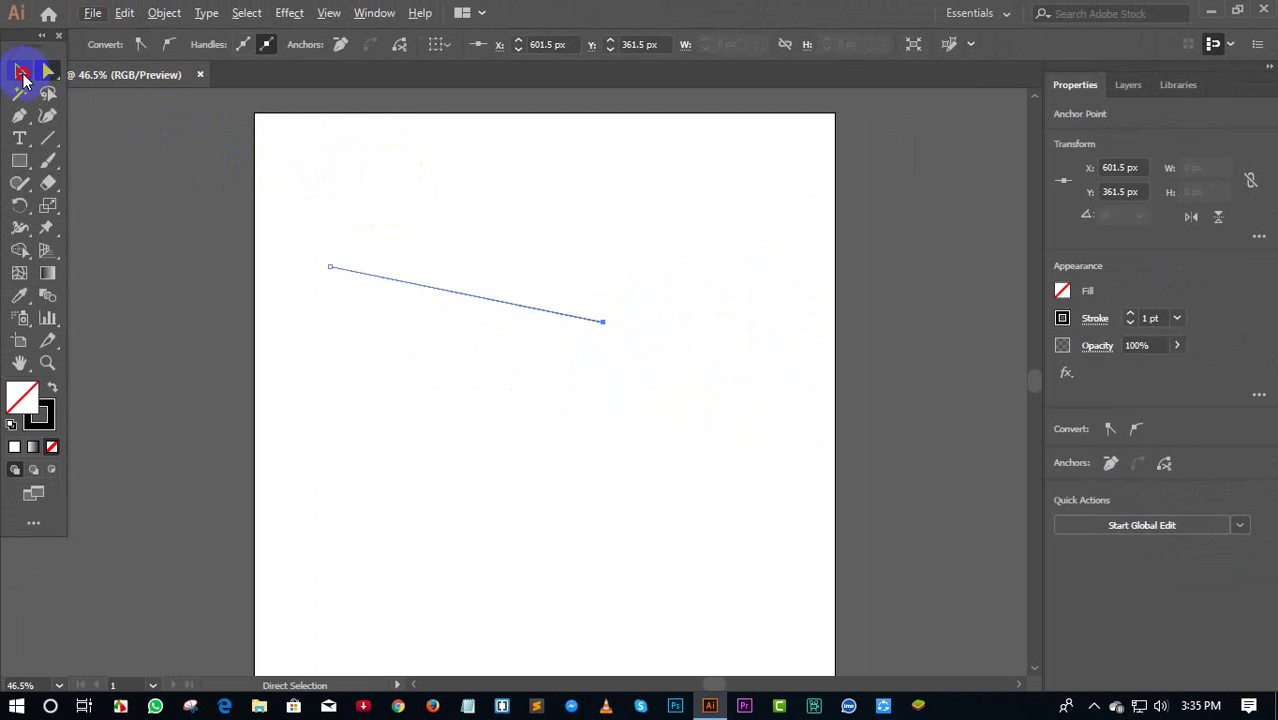
pyautogui.click(20, 70)
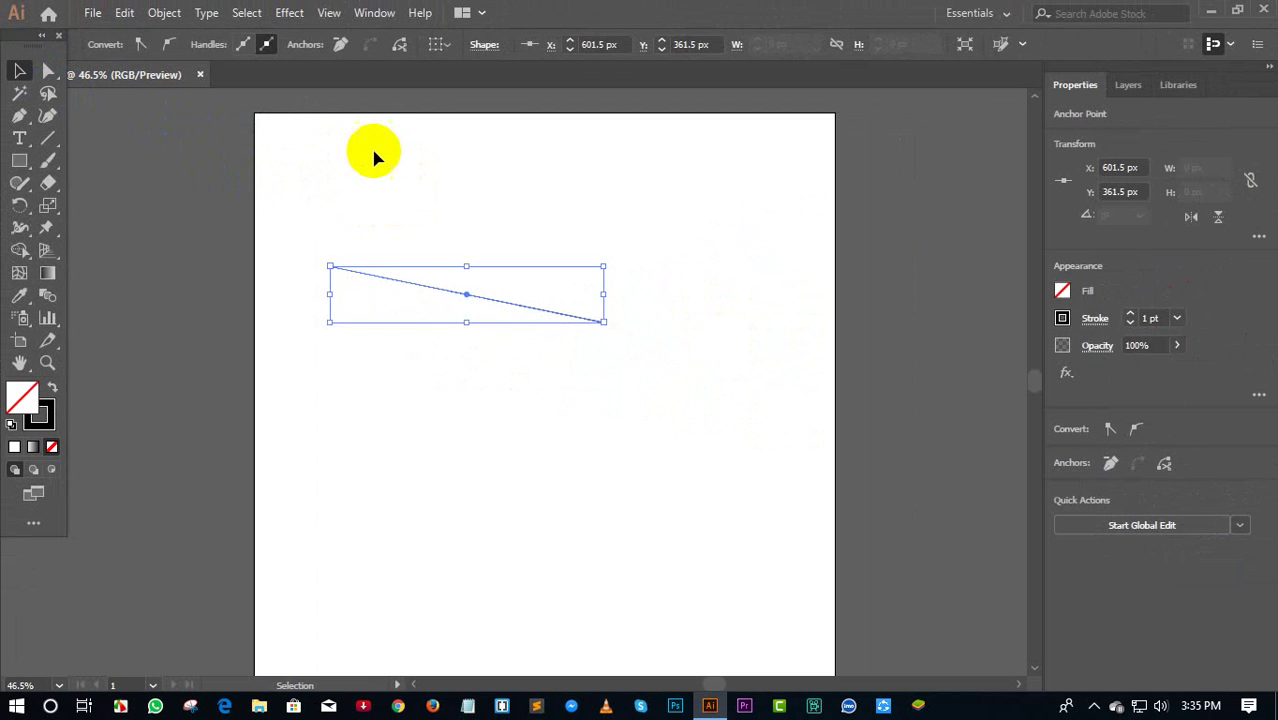
pyautogui.click(418, 222)
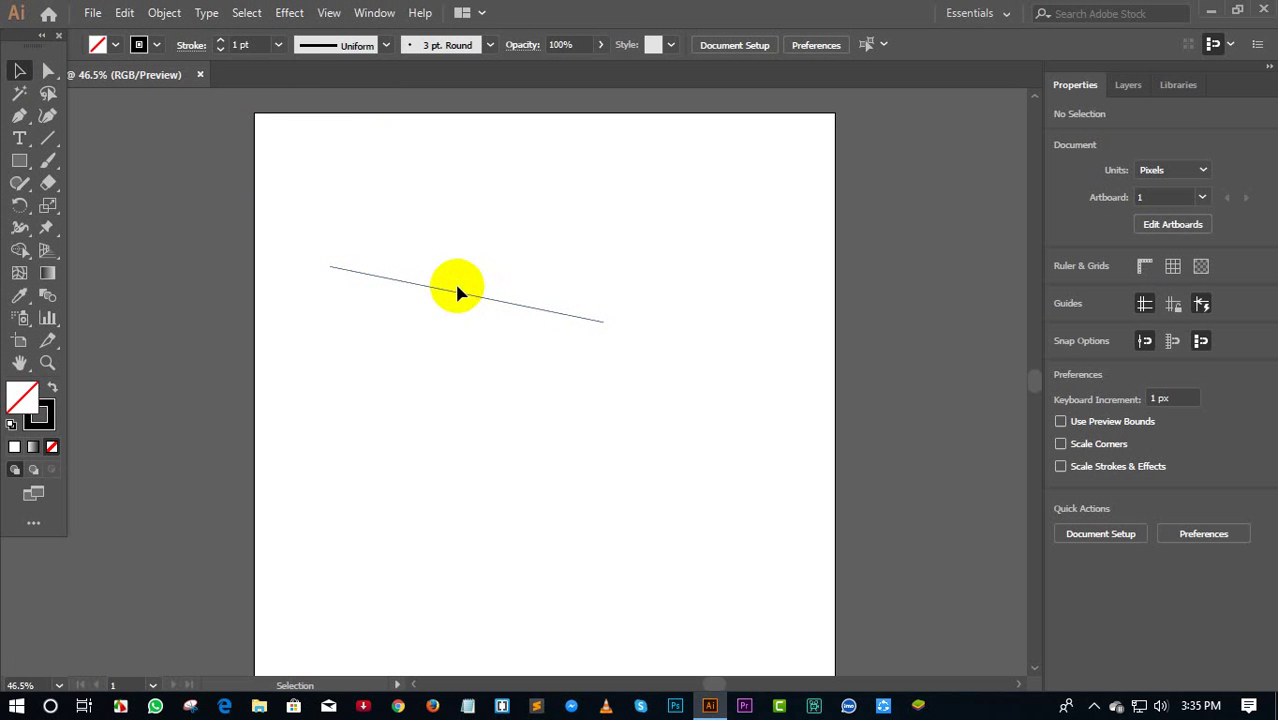
# - Add two anchor points along the slanted line with the Add Anchor Point Tool
pyautogui.click(20, 116)
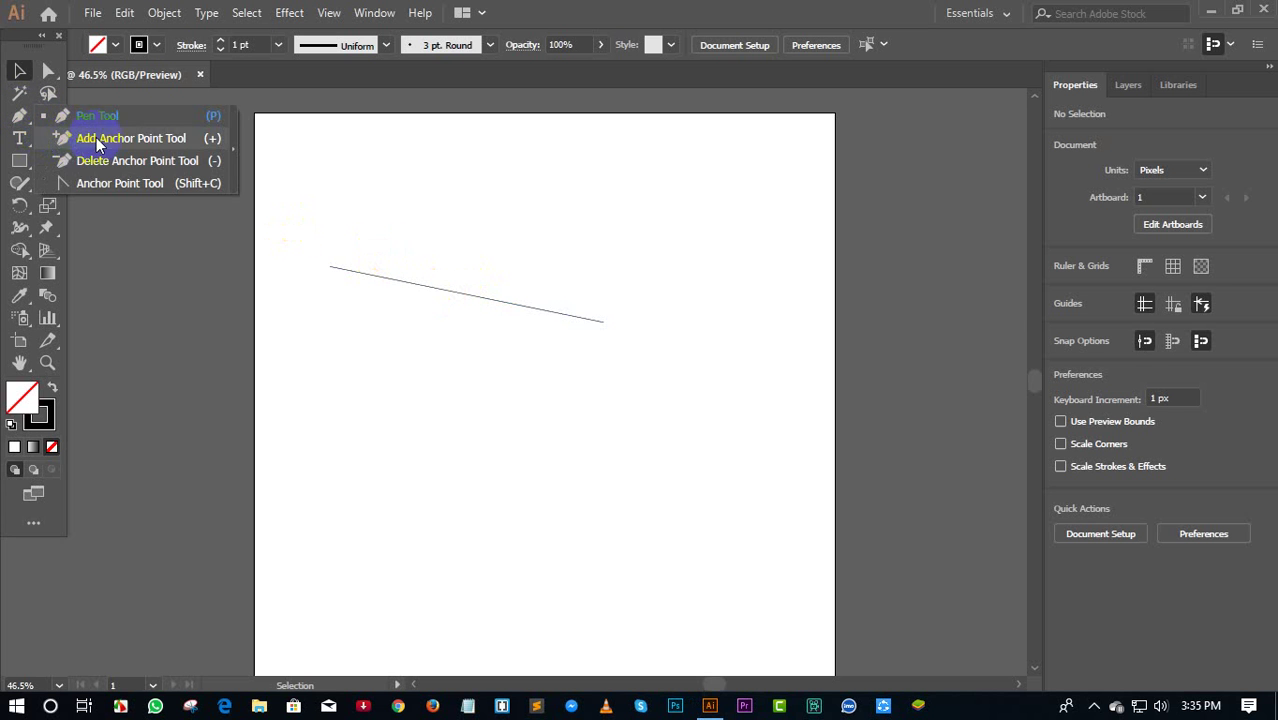
pyautogui.click(96, 137)
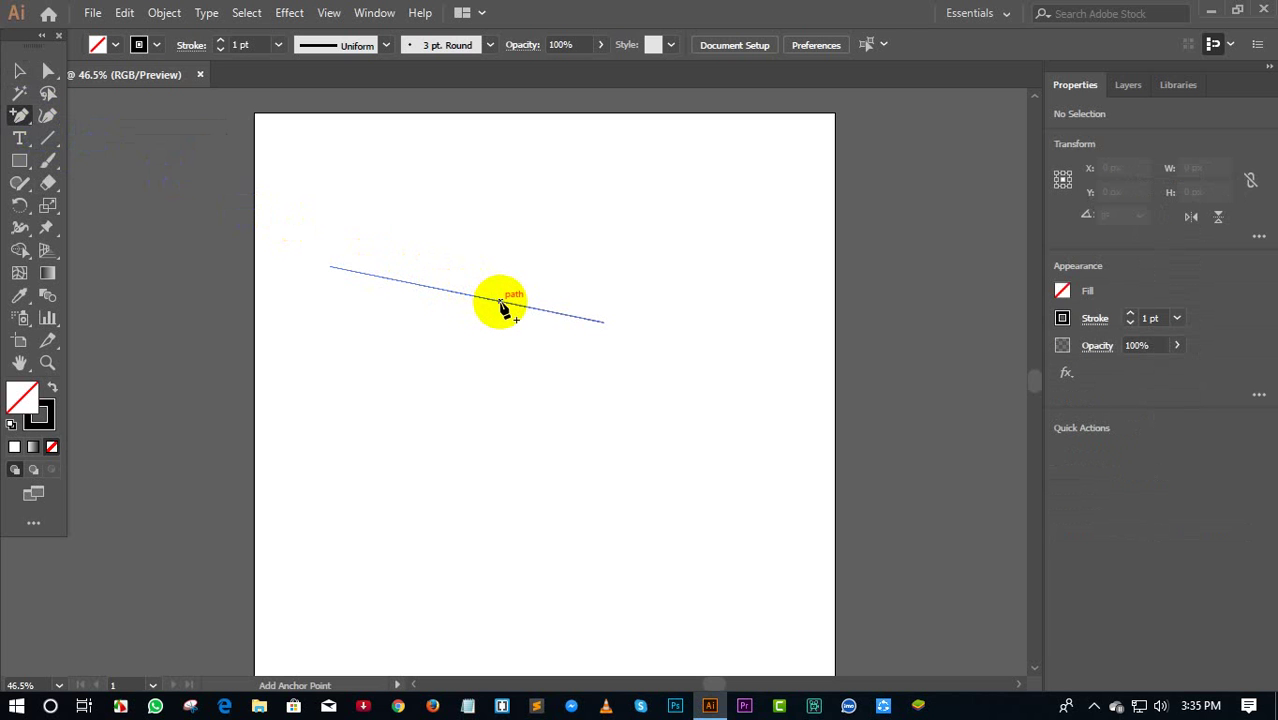
pyautogui.click(500, 301)
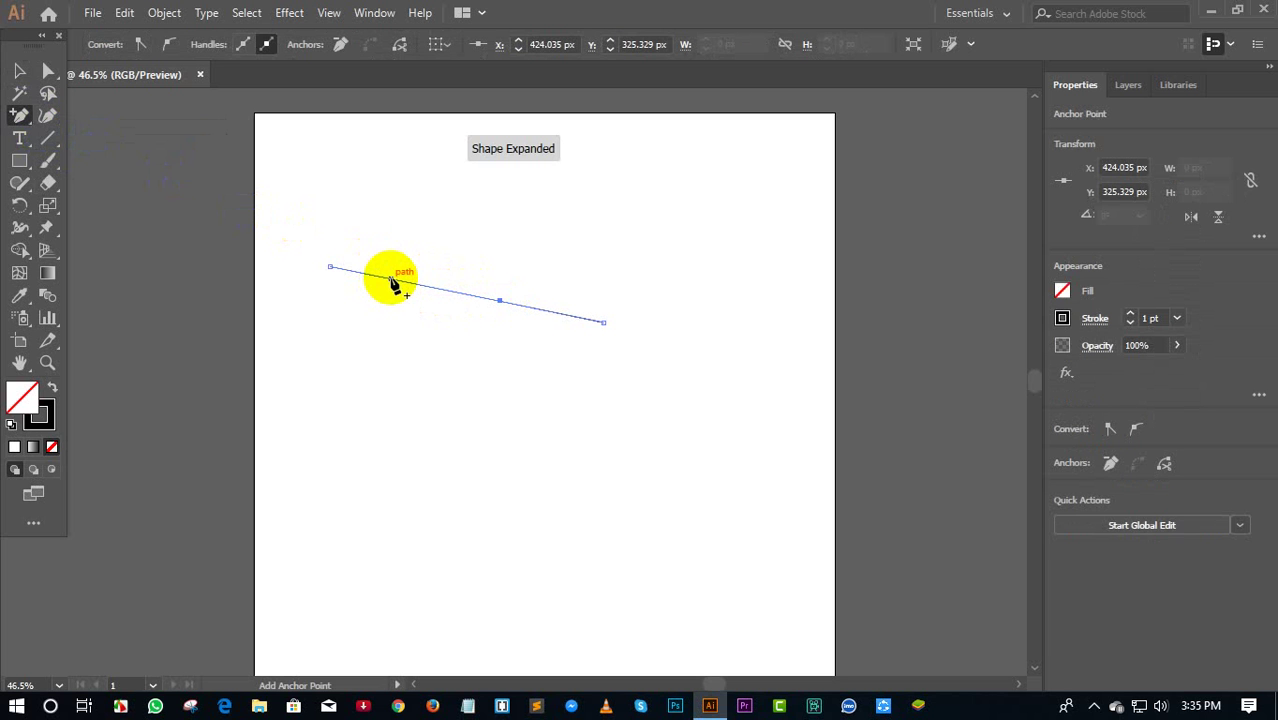
pyautogui.click(409, 285)
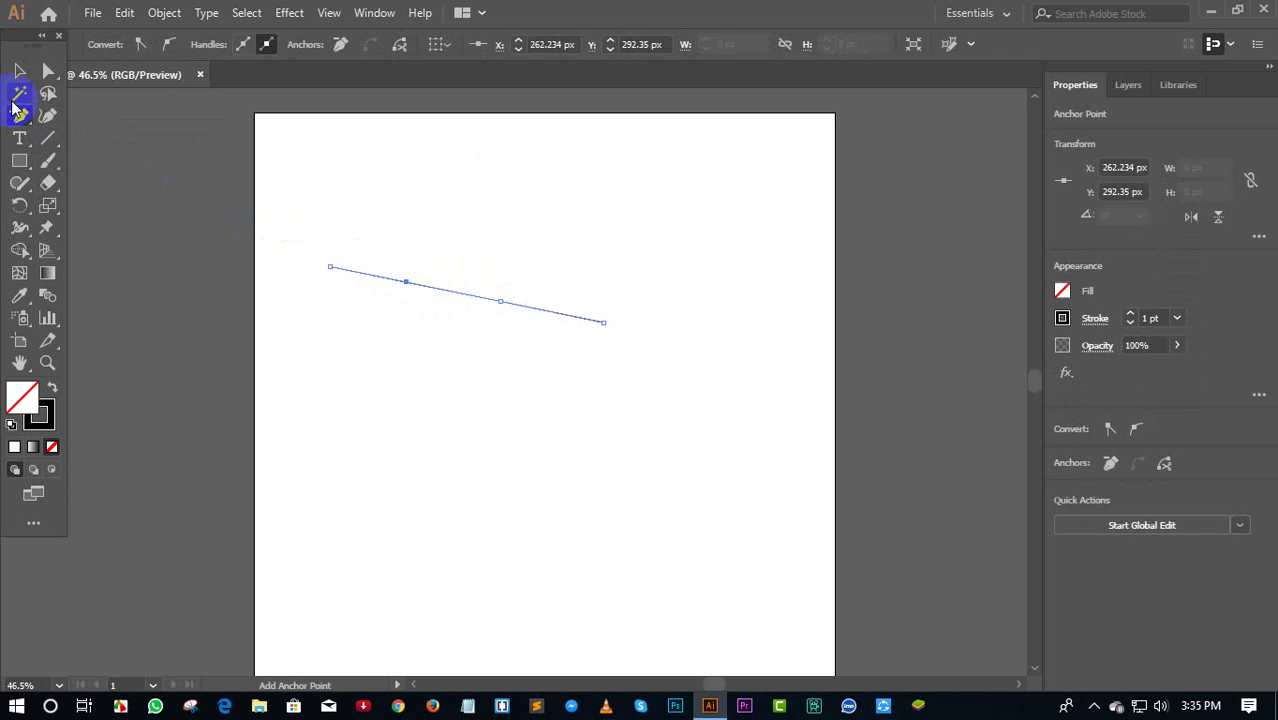
# - Drag the new anchors into a peak and a down-left valley, then select the path
pyautogui.click(22, 68)
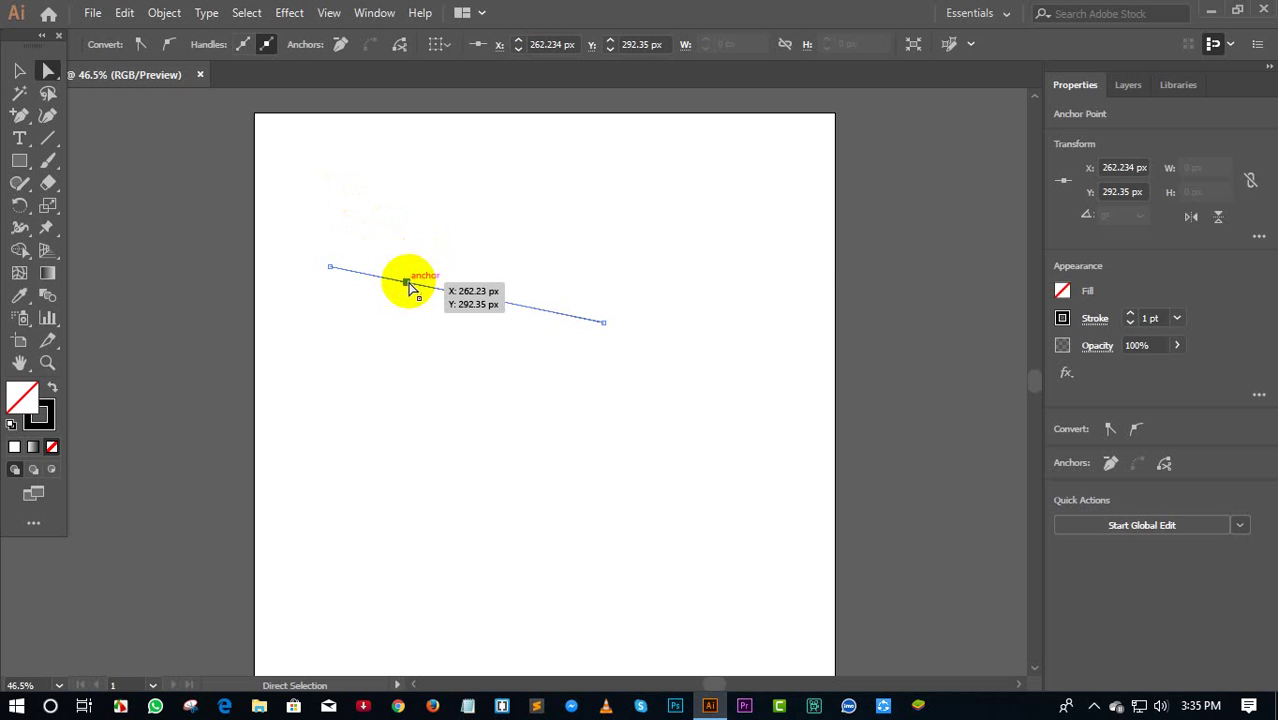
pyautogui.moveTo(408, 283); pyautogui.dragTo(413, 203)
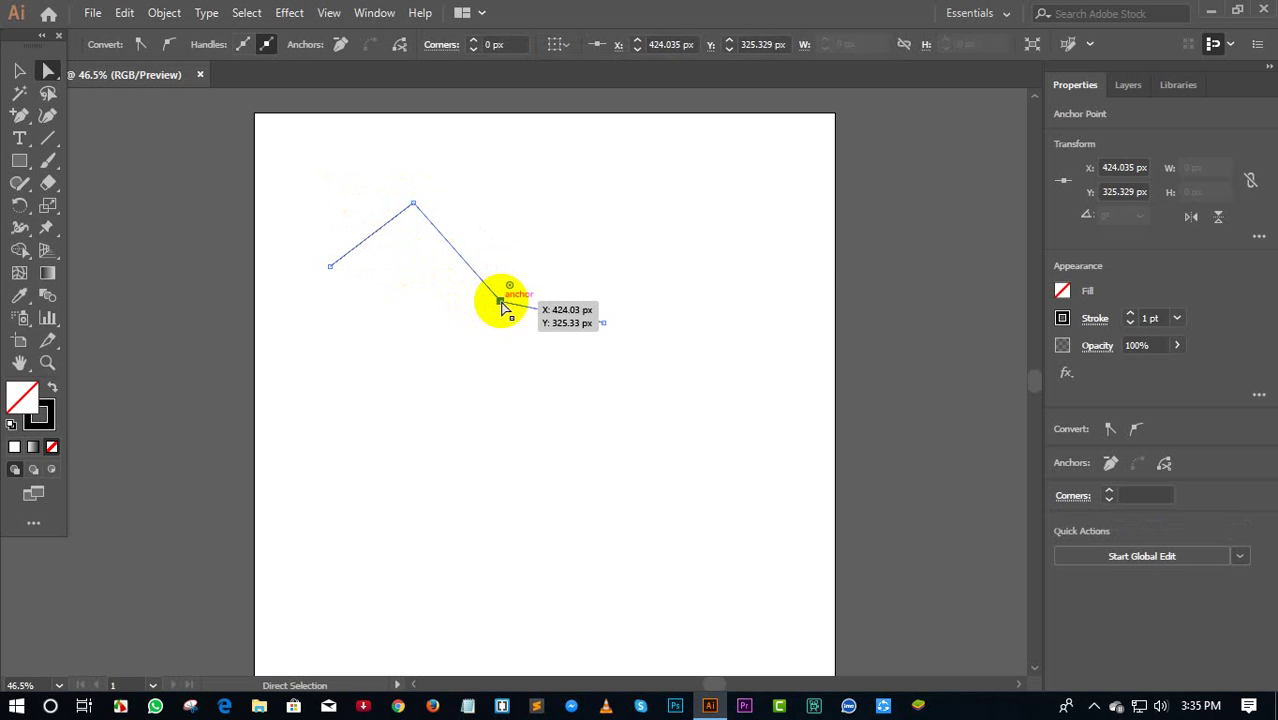
pyautogui.moveTo(500, 300); pyautogui.dragTo(437, 378)
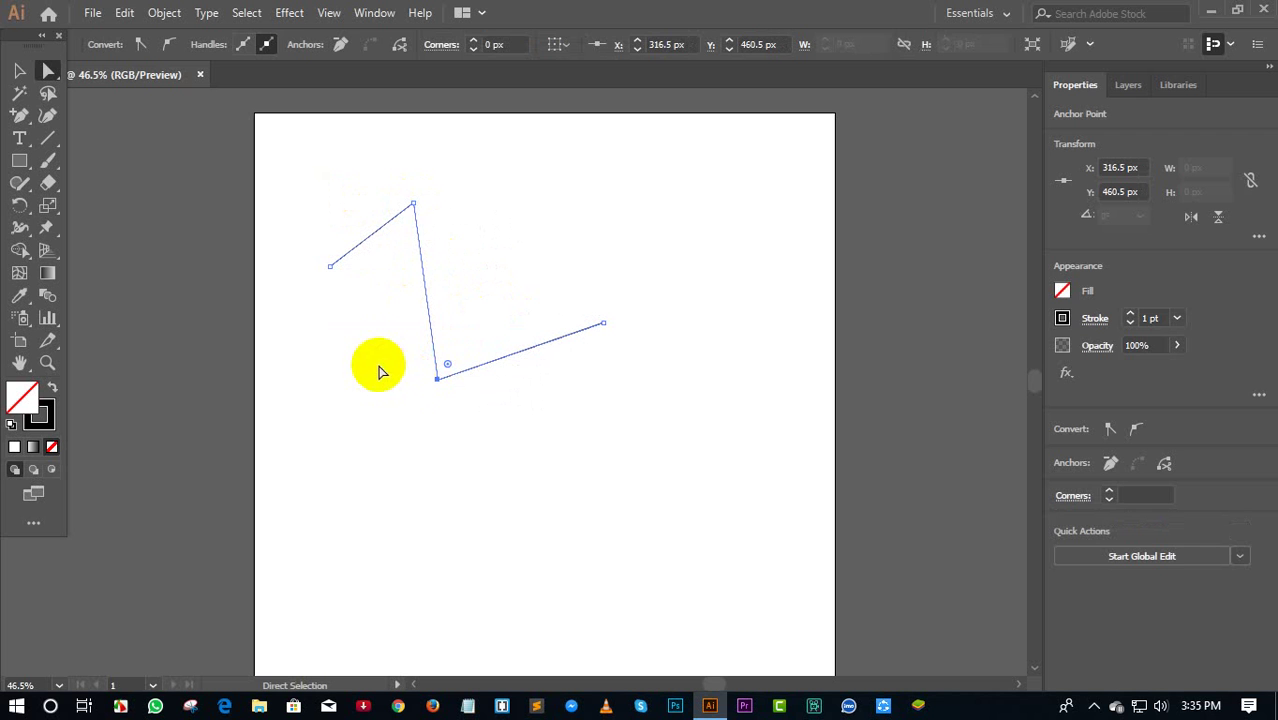
pyautogui.click(19, 70)
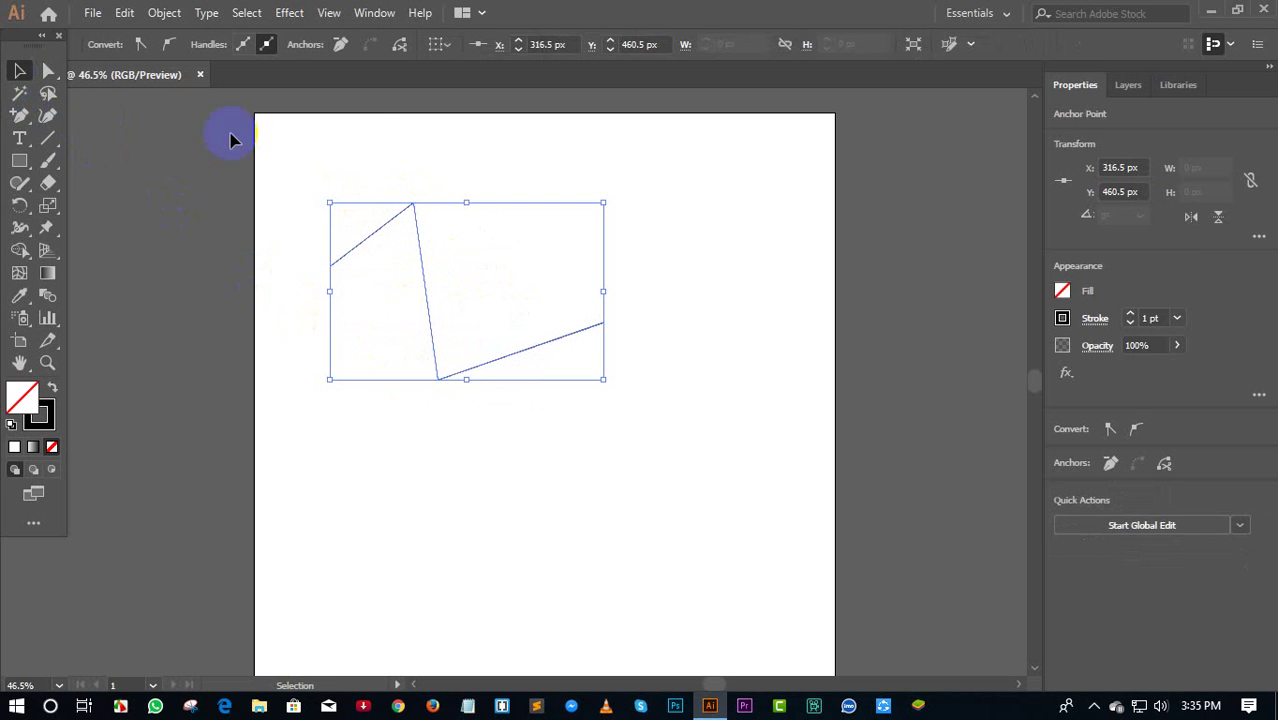
pyautogui.click(368, 153)
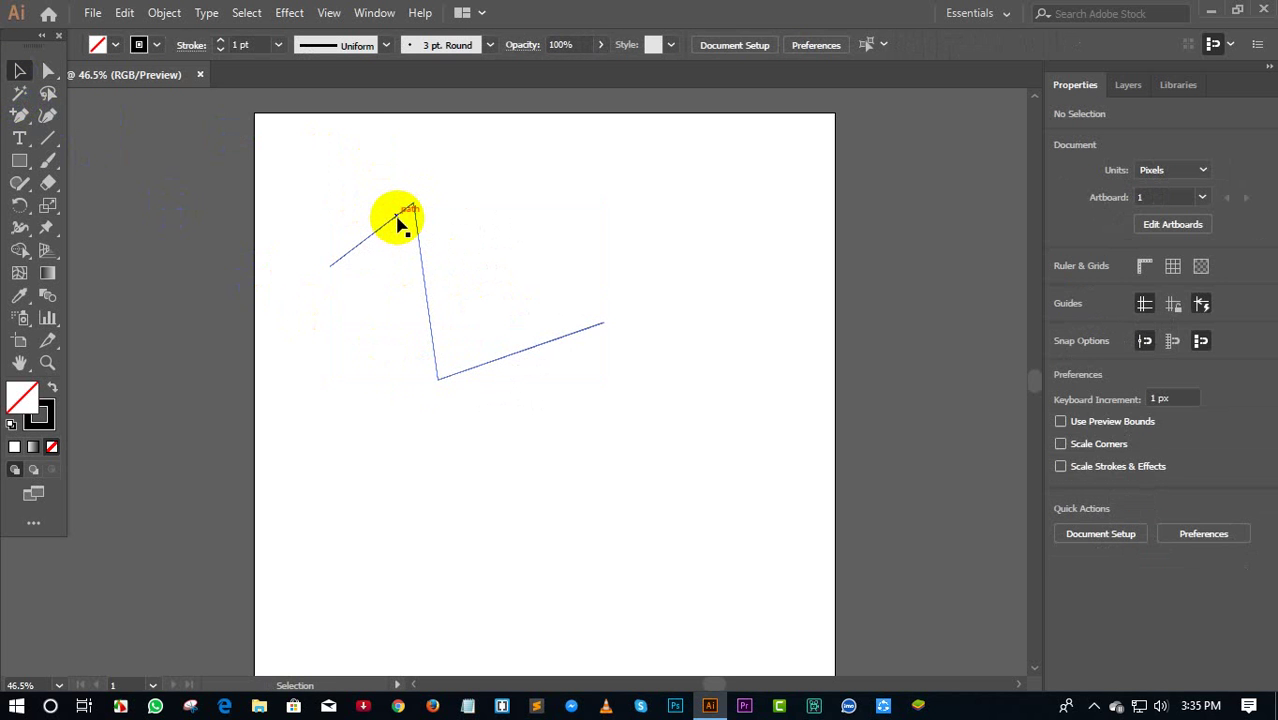
pyautogui.click(398, 218)
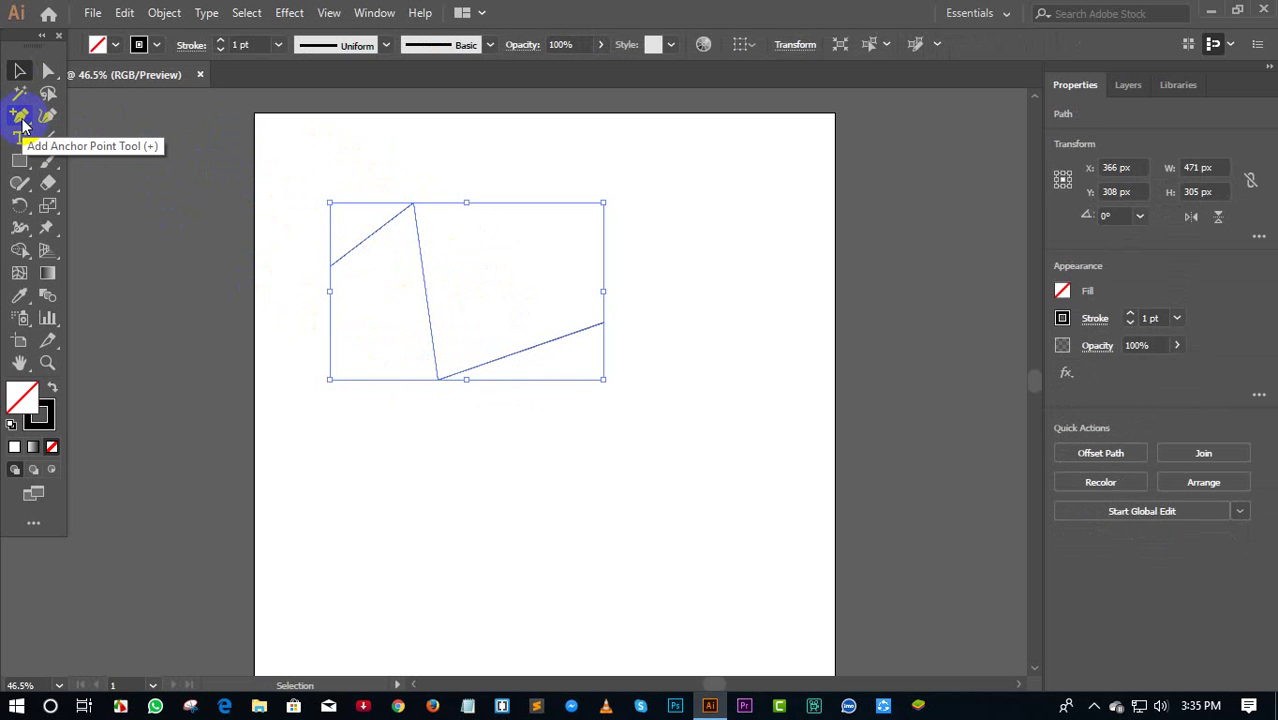
# - Add four more anchor points across the zigzag's first, middle and lower segments
pyautogui.click(20, 117)
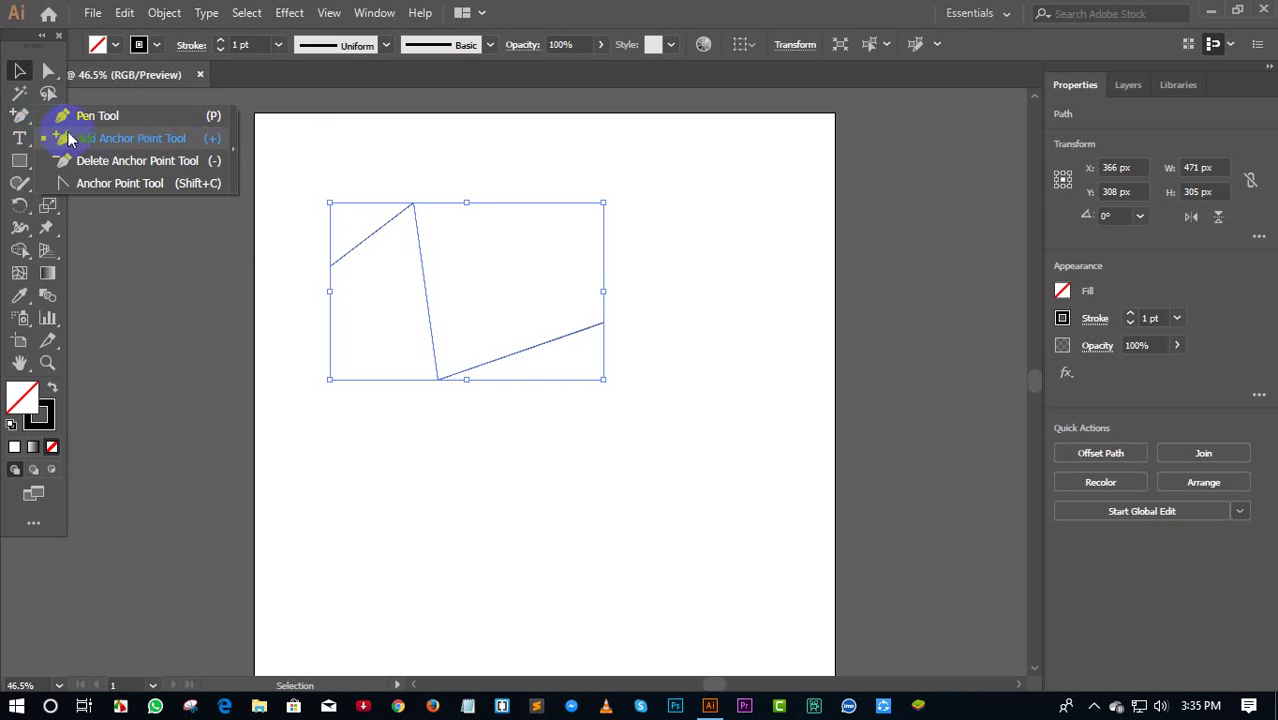
pyautogui.click(64, 137)
pyautogui.click(360, 239)
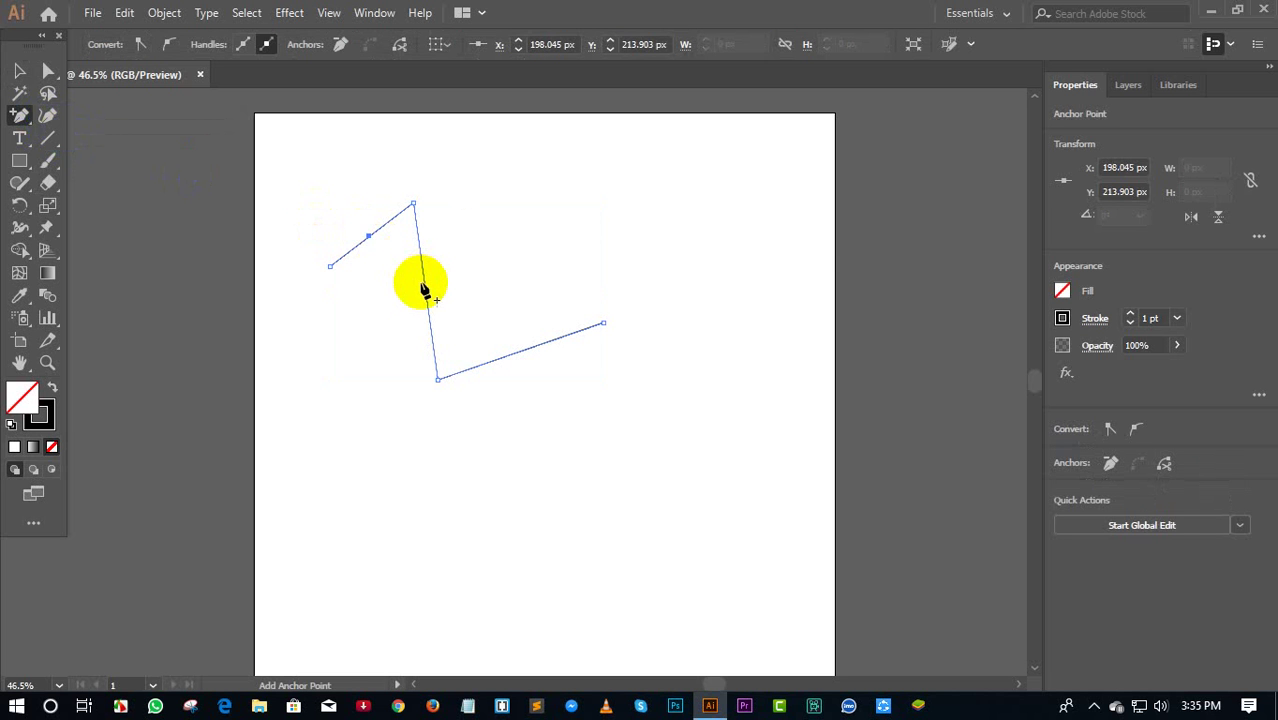
pyautogui.click(422, 272)
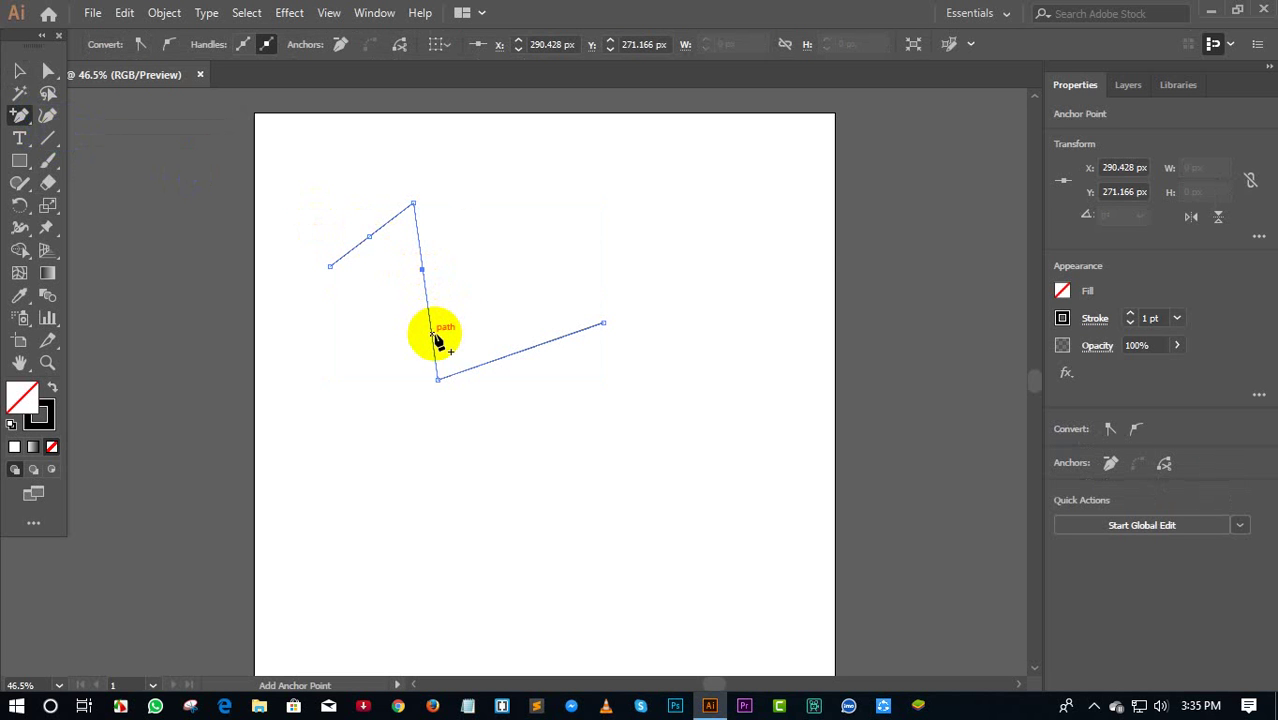
pyautogui.click(430, 331)
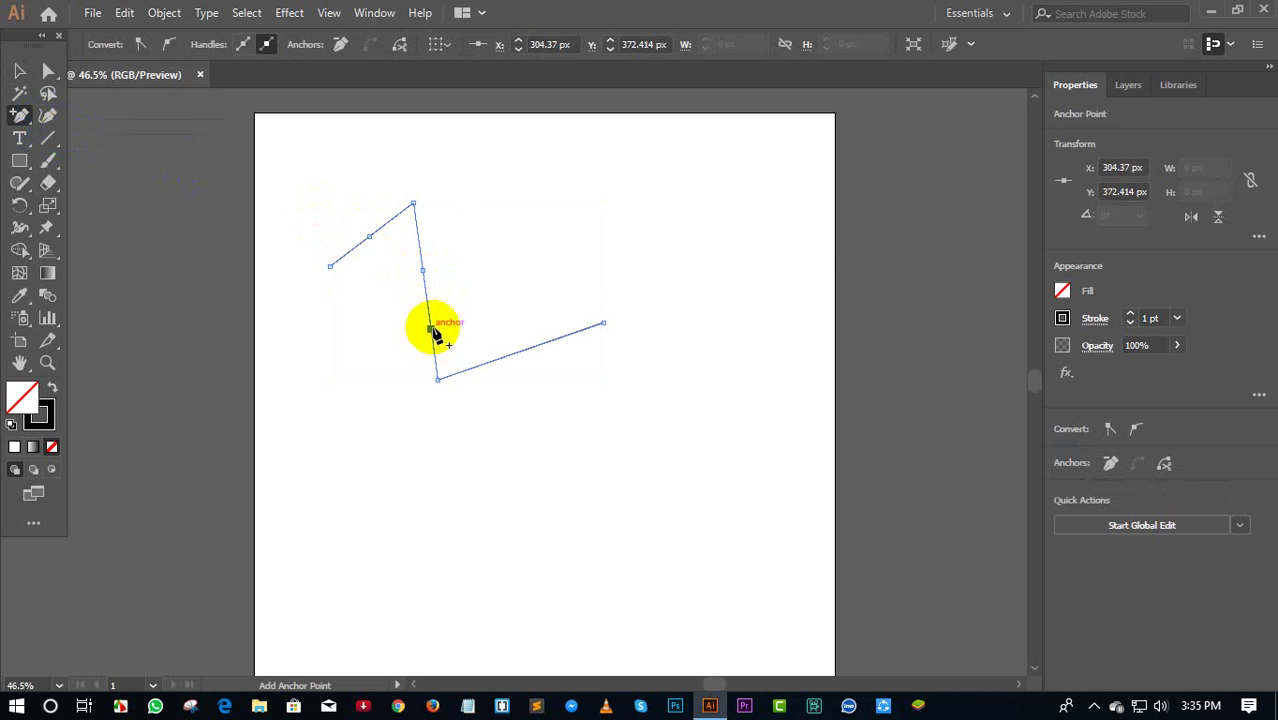
pyautogui.click(497, 359)
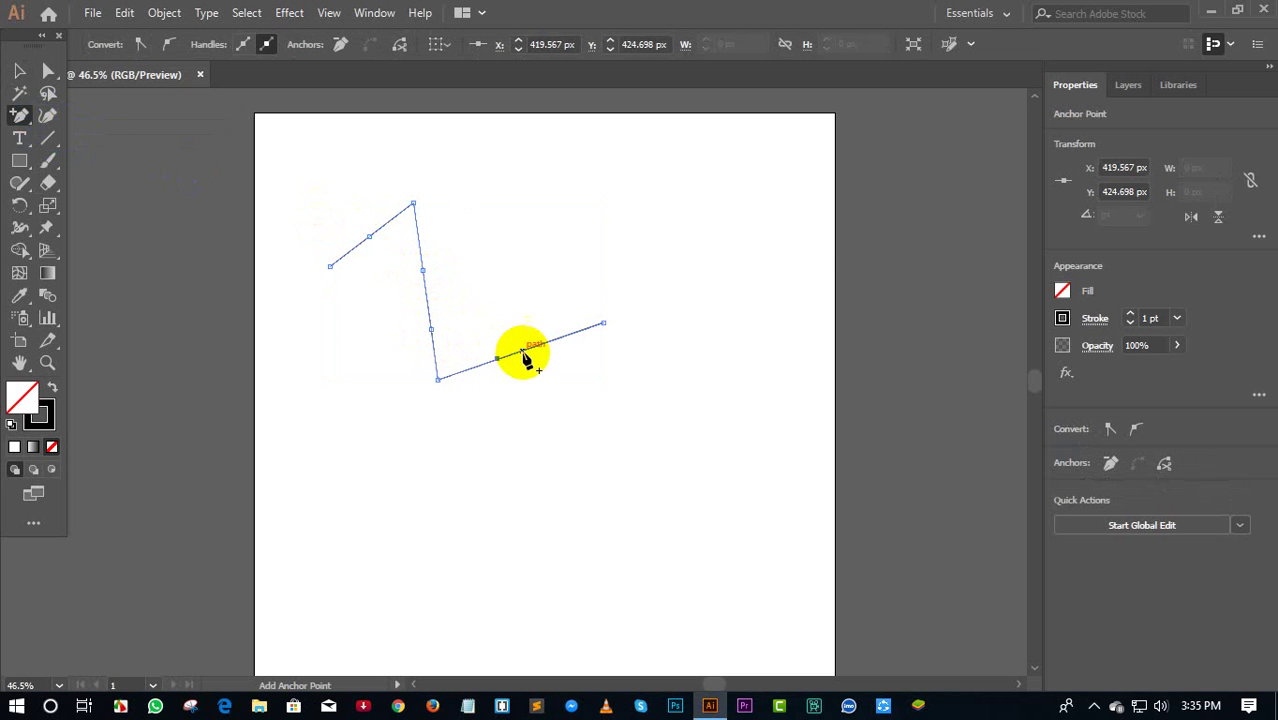
pyautogui.click(540, 343)
# - Drag the new anchors with Direct Selection into additional peaks and valleys
pyautogui.click(19, 70)
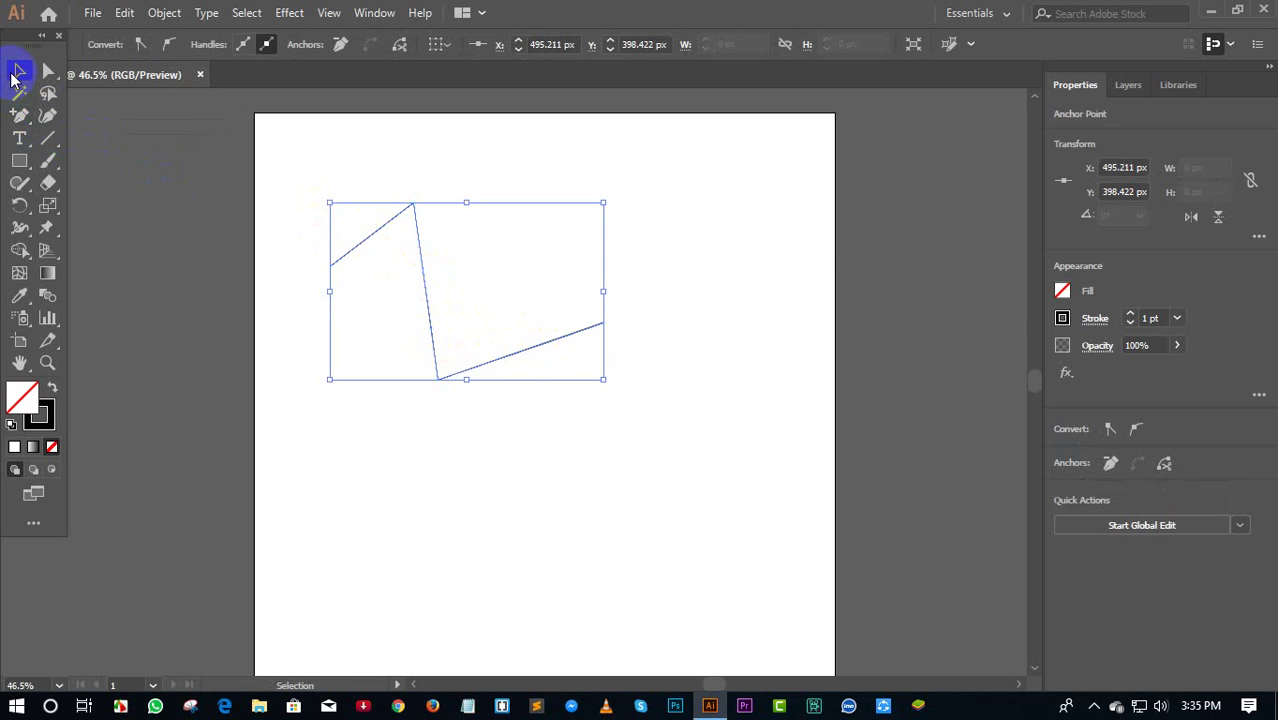
pyautogui.click(432, 320)
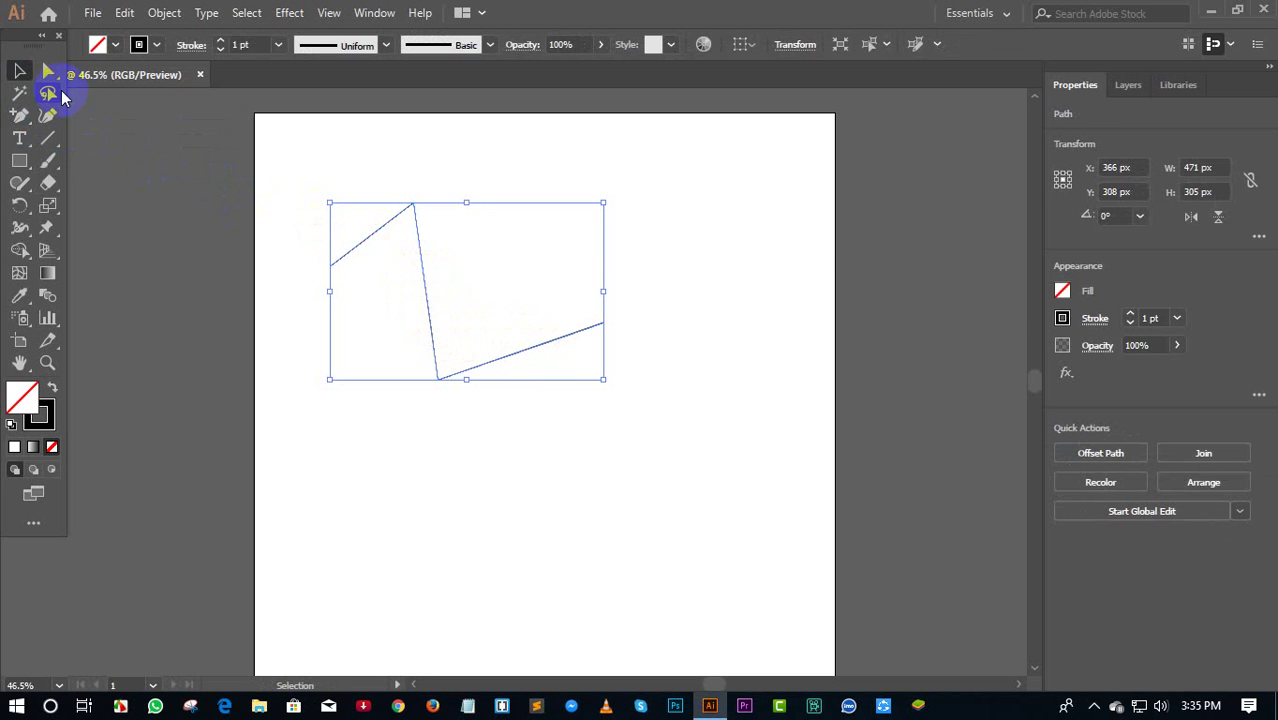
pyautogui.click(48, 70)
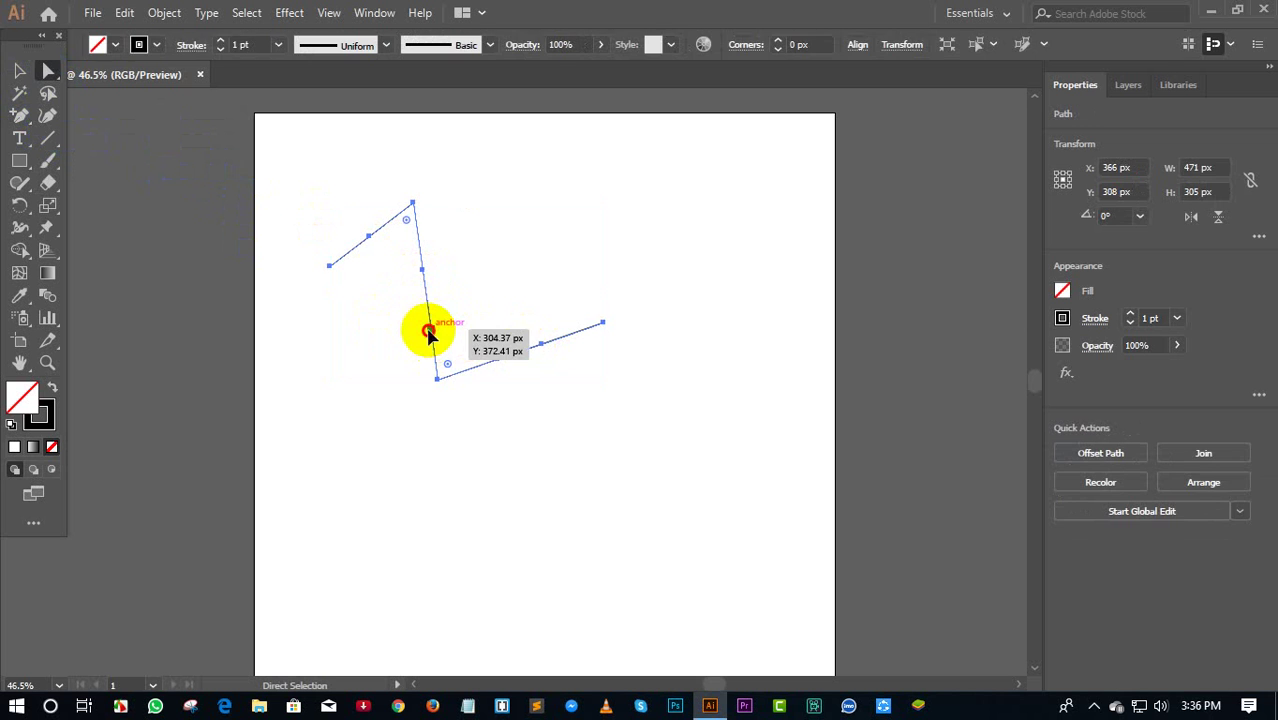
pyautogui.moveTo(430, 328); pyautogui.dragTo(478, 308)
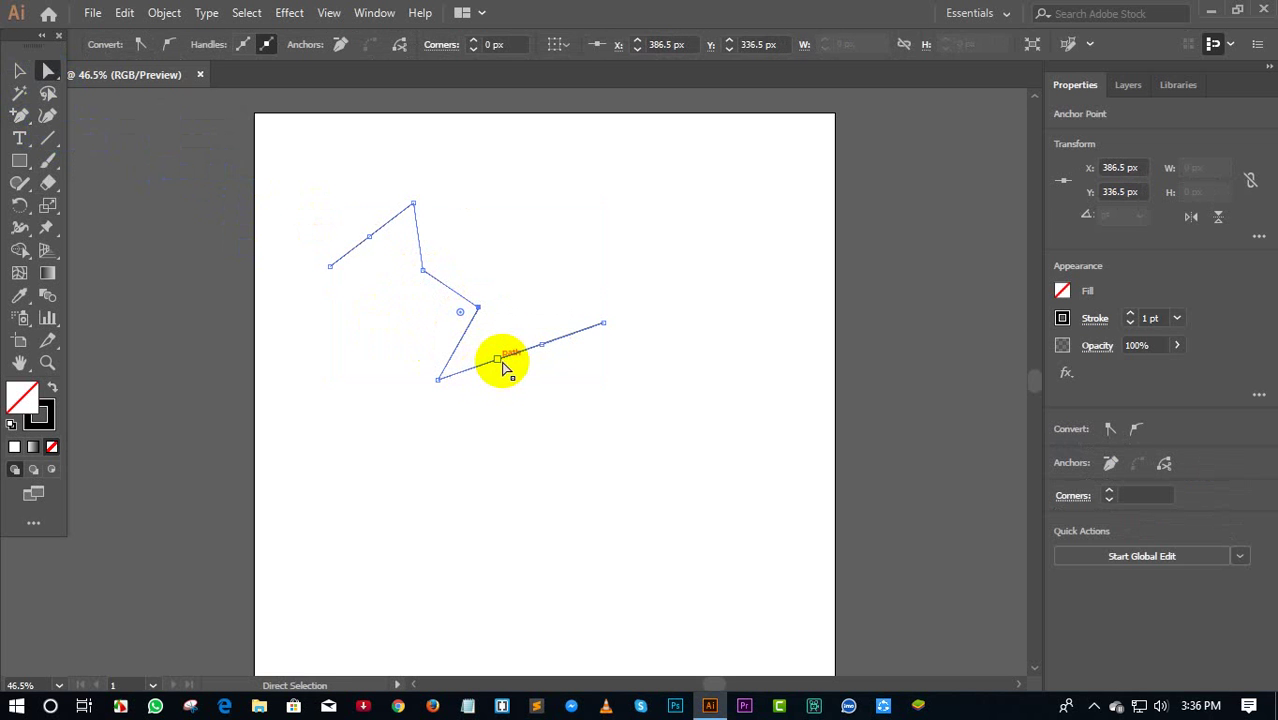
pyautogui.moveTo(499, 361); pyautogui.dragTo(529, 422)
pyautogui.click(540, 345)
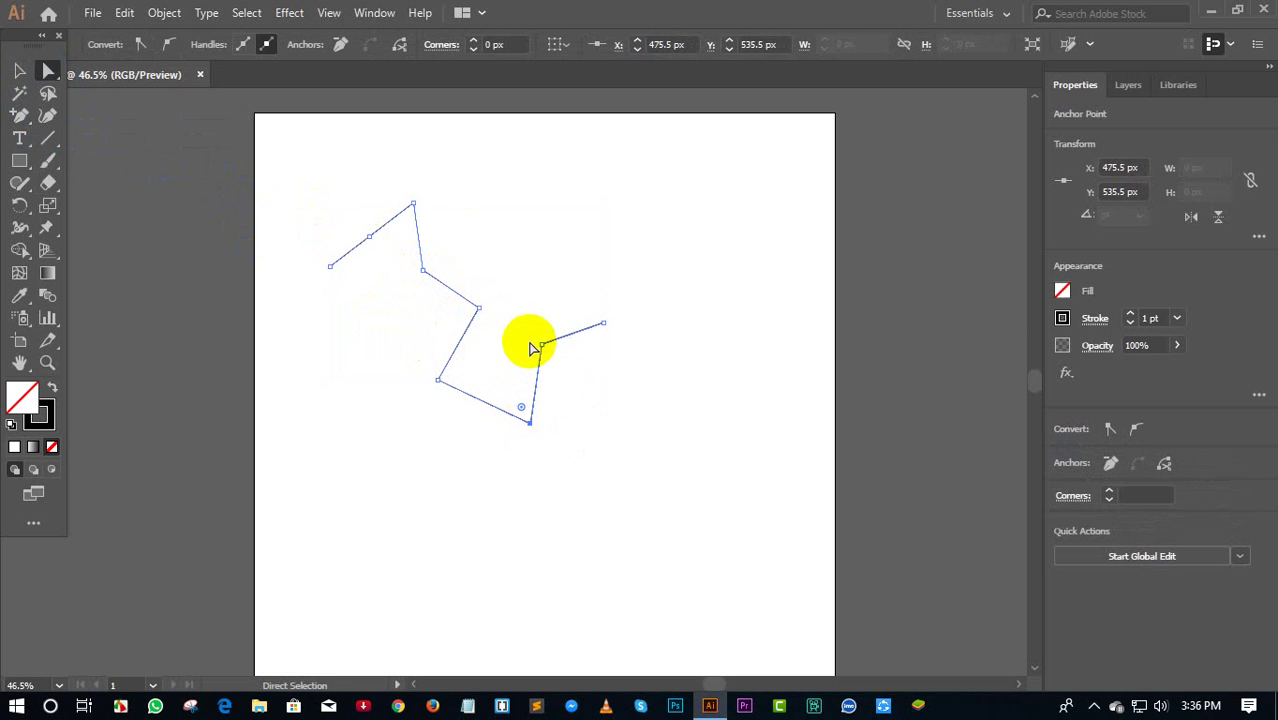
pyautogui.moveTo(541, 346); pyautogui.dragTo(543, 298)
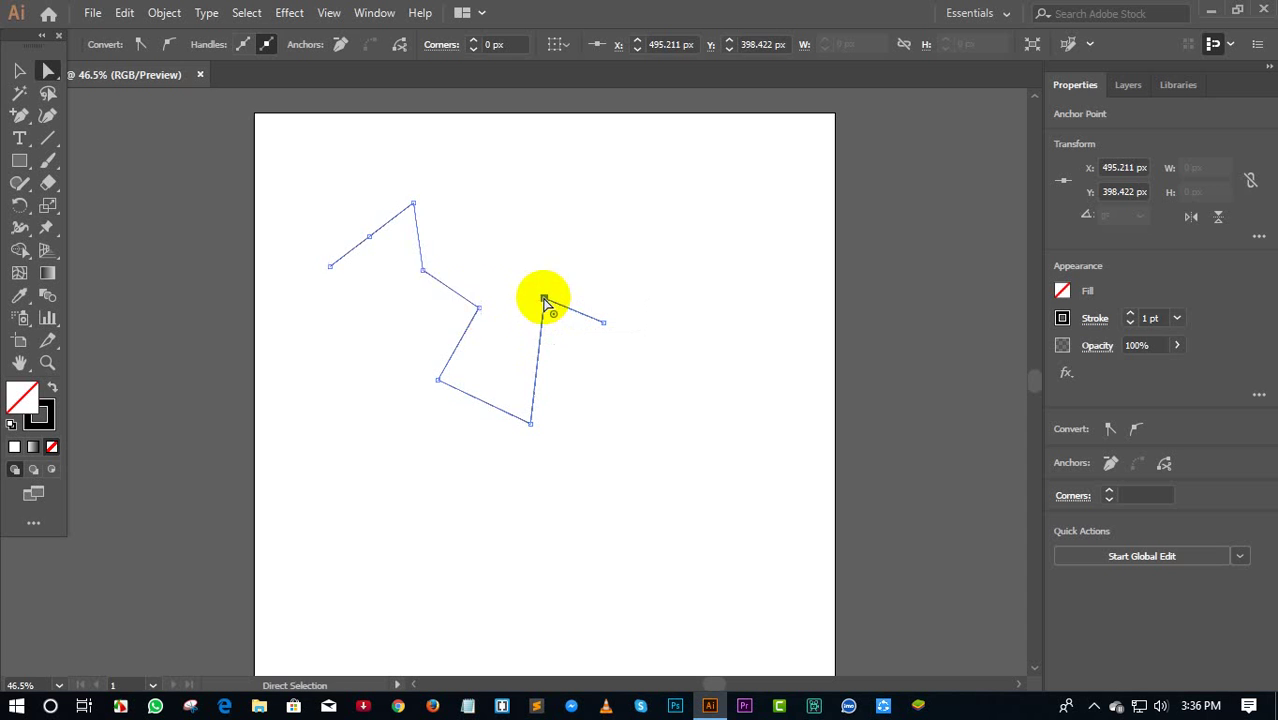
pyautogui.moveTo(420, 273); pyautogui.dragTo(388, 296)
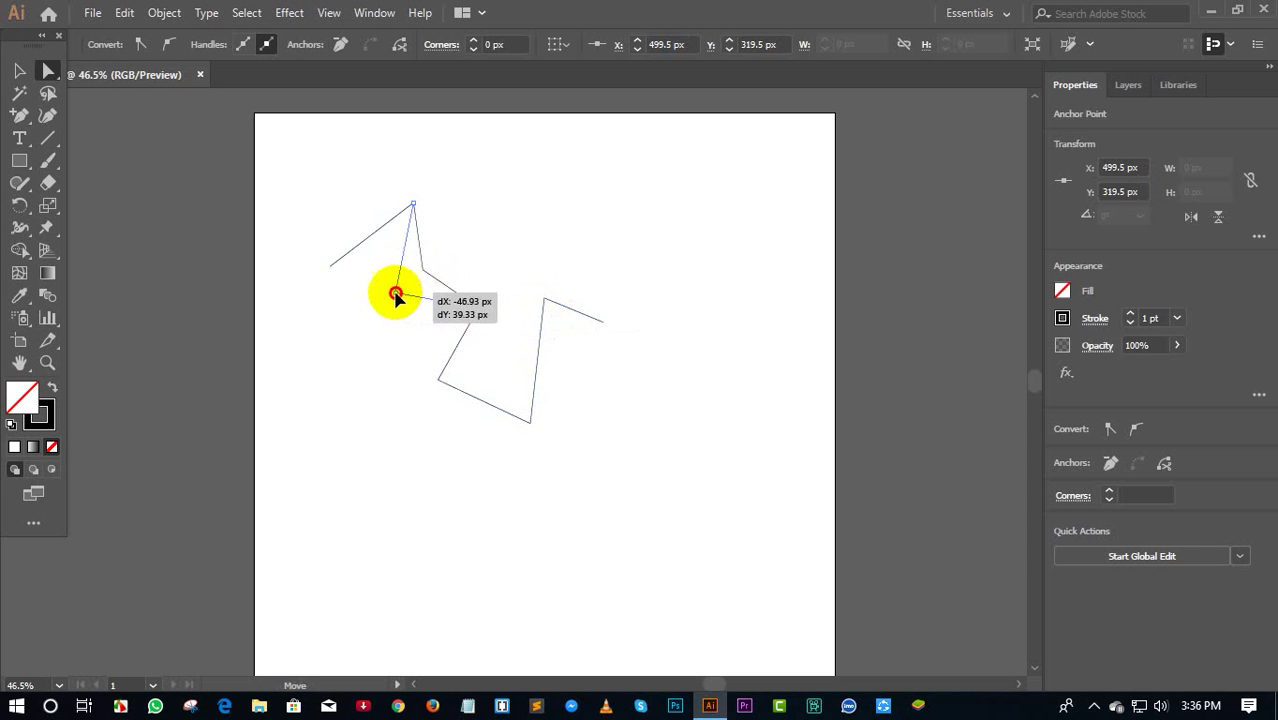
pyautogui.moveTo(370, 237); pyautogui.dragTo(346, 199)
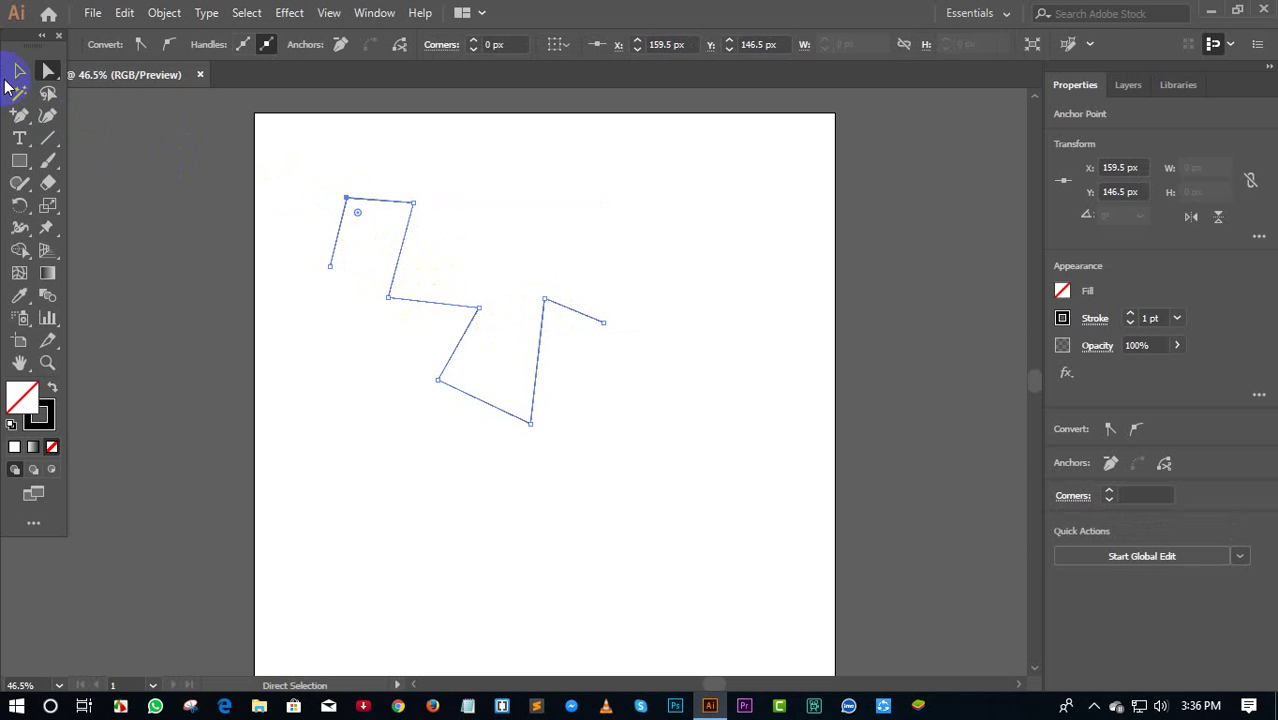
# - Deselect and then marquee-select the whole zigzag path again
pyautogui.click(19, 70)
pyautogui.click(379, 150)
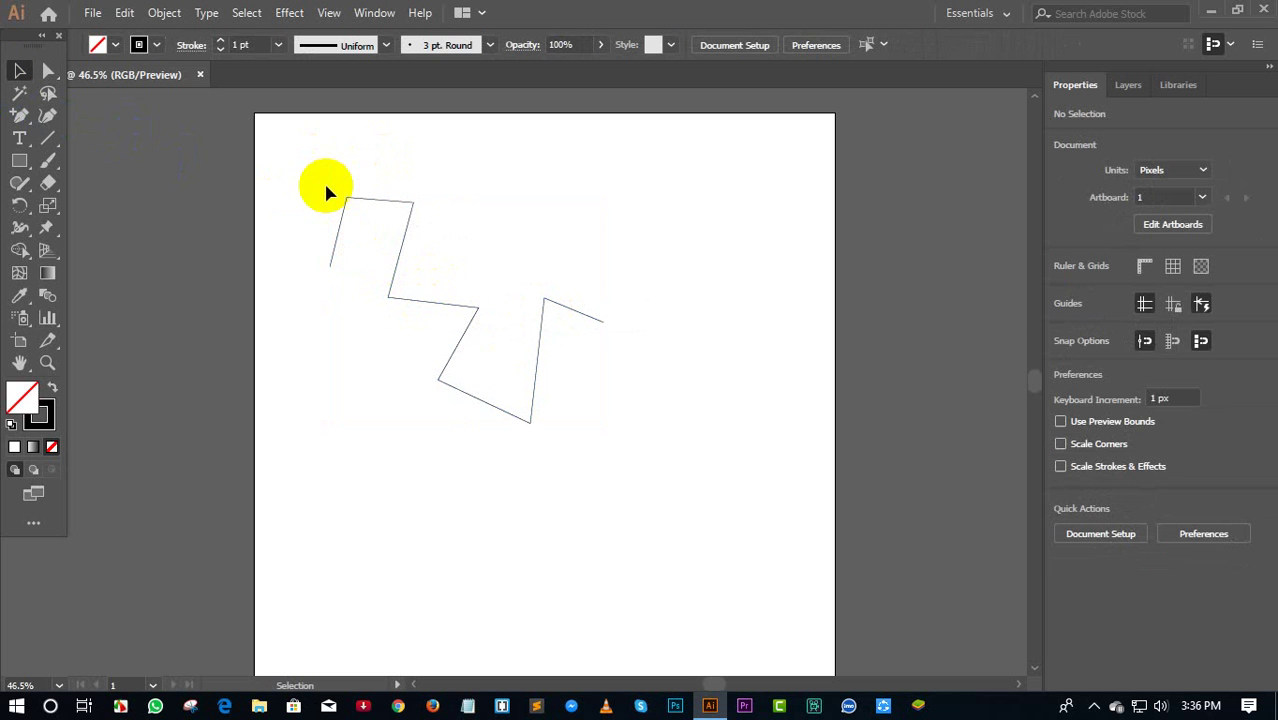
pyautogui.moveTo(308, 184); pyautogui.dragTo(454, 270)
pyautogui.click(300, 137)
pyautogui.moveTo(19, 115); pyautogui.dragTo(72, 160)
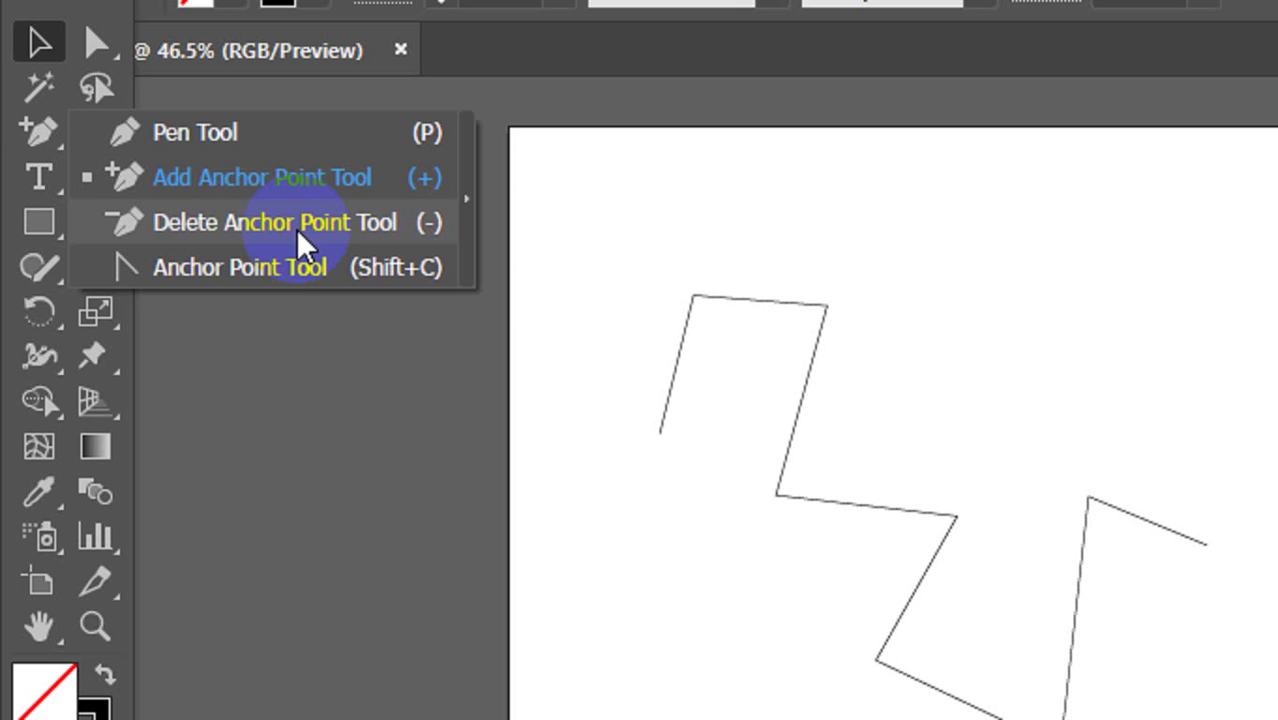
# - Remove the zigzag's first four corner anchors with the Delete Anchor Point Tool
pyautogui.click(297, 229)
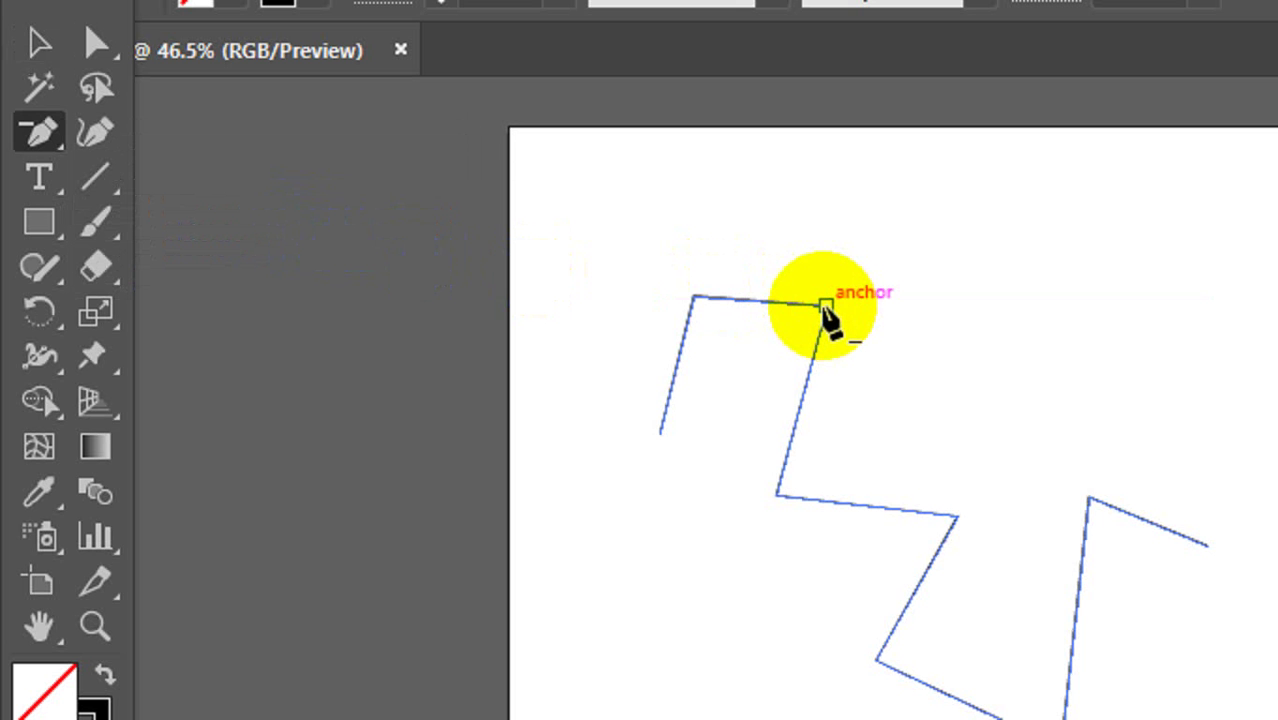
pyautogui.click(825, 304)
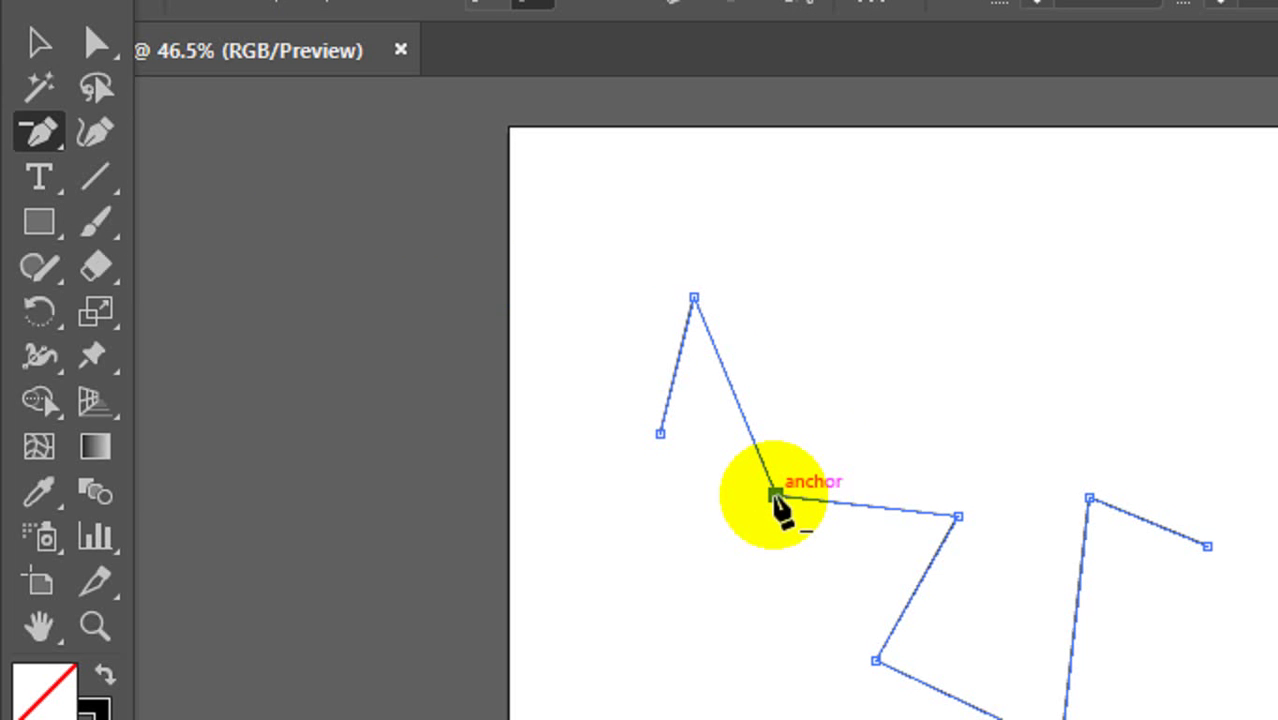
pyautogui.click(775, 495)
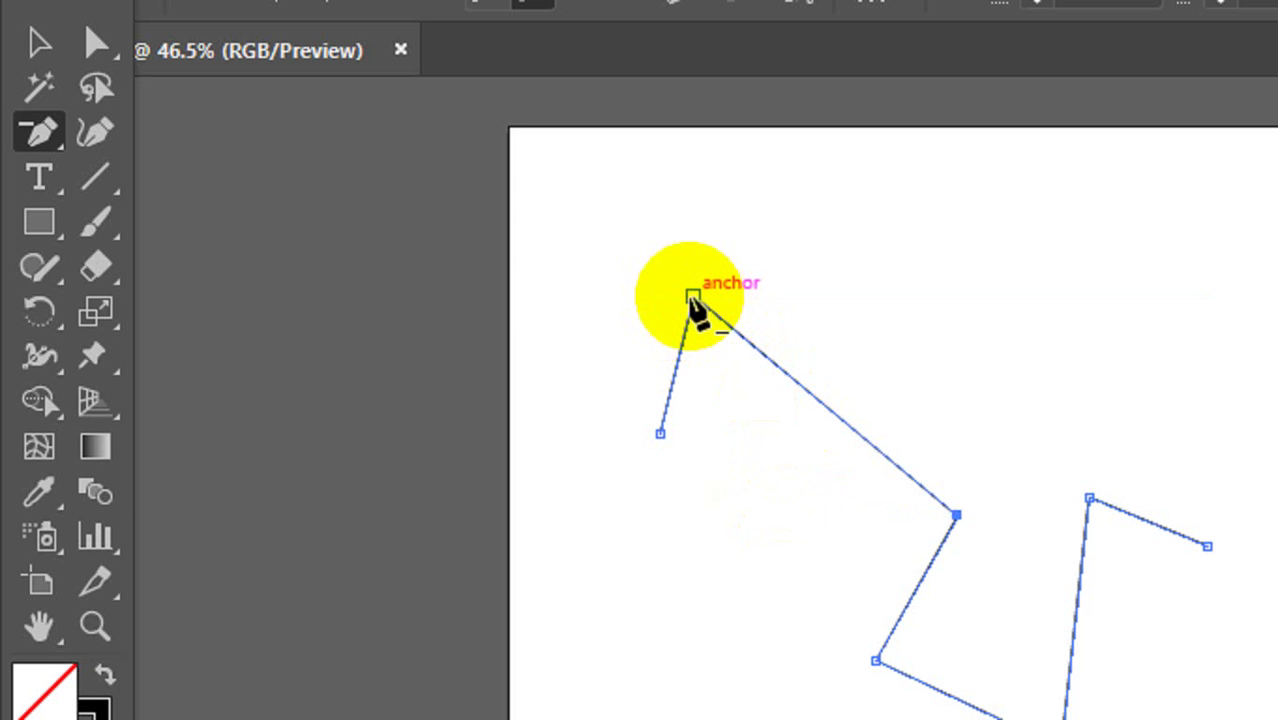
pyautogui.click(692, 297)
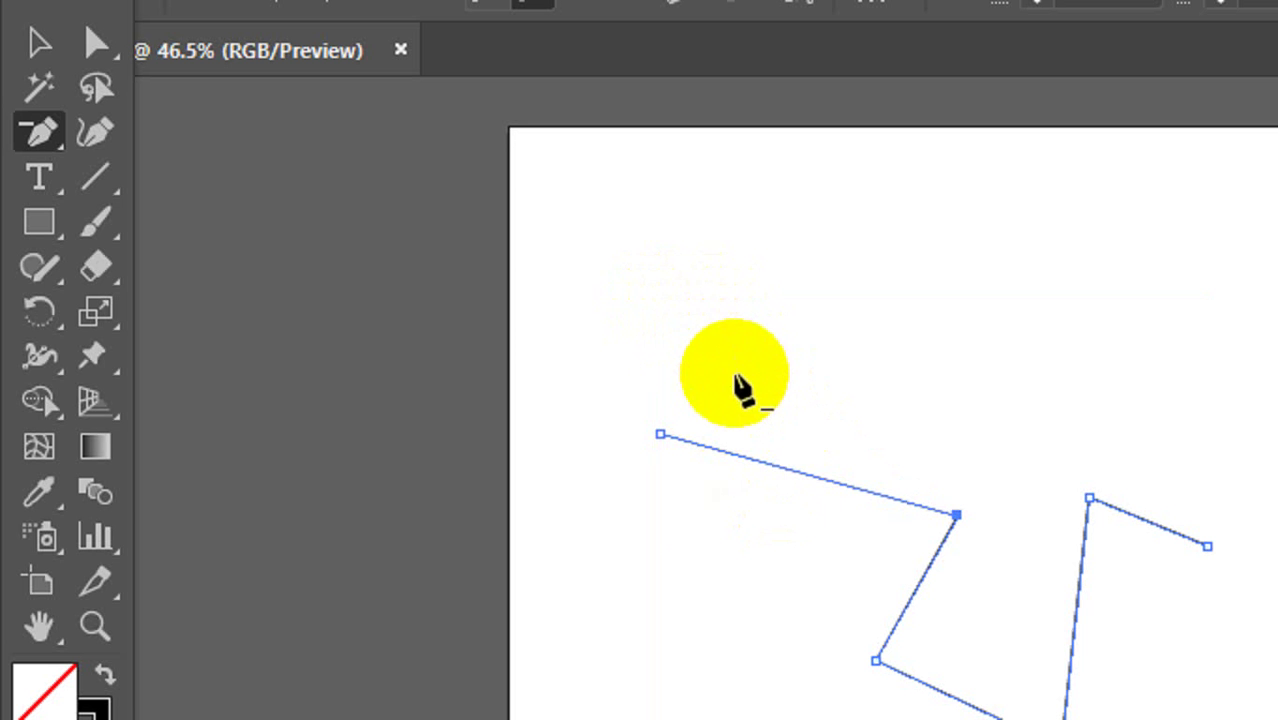
pyautogui.click(954, 514)
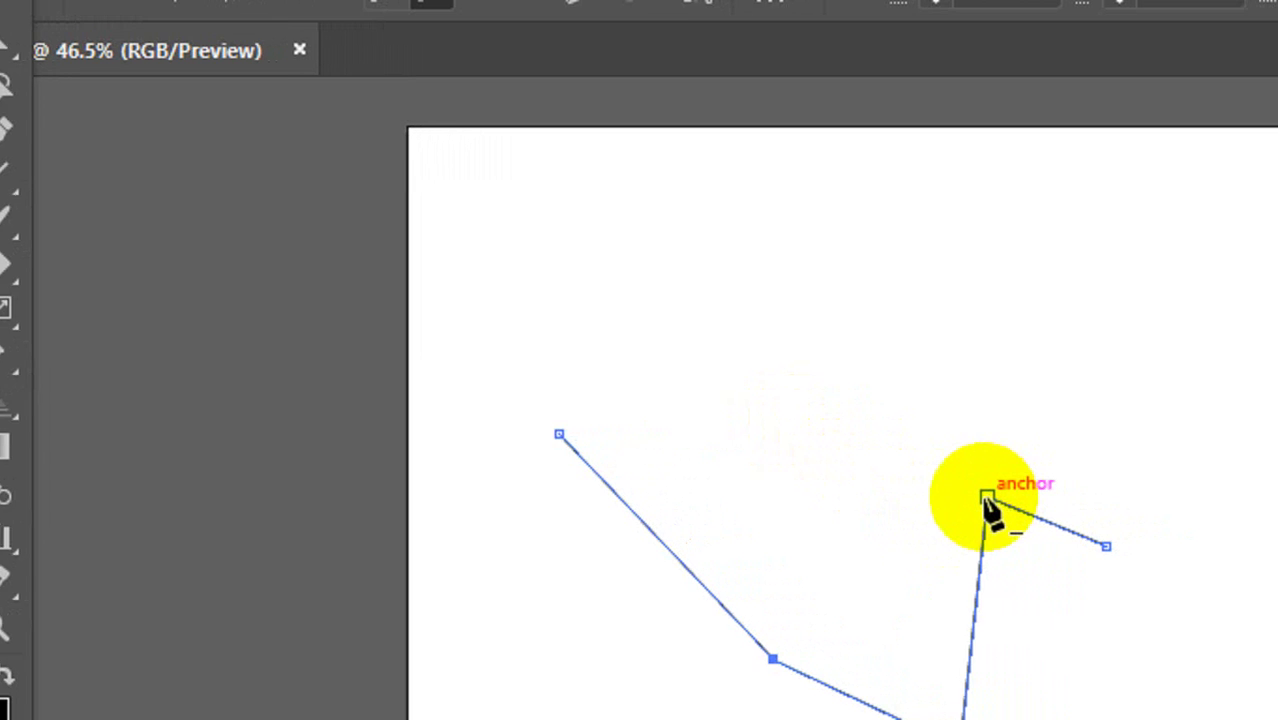
# - Remove the remaining corner anchors, then delete the leftover straight path
pyautogui.click(962, 499)
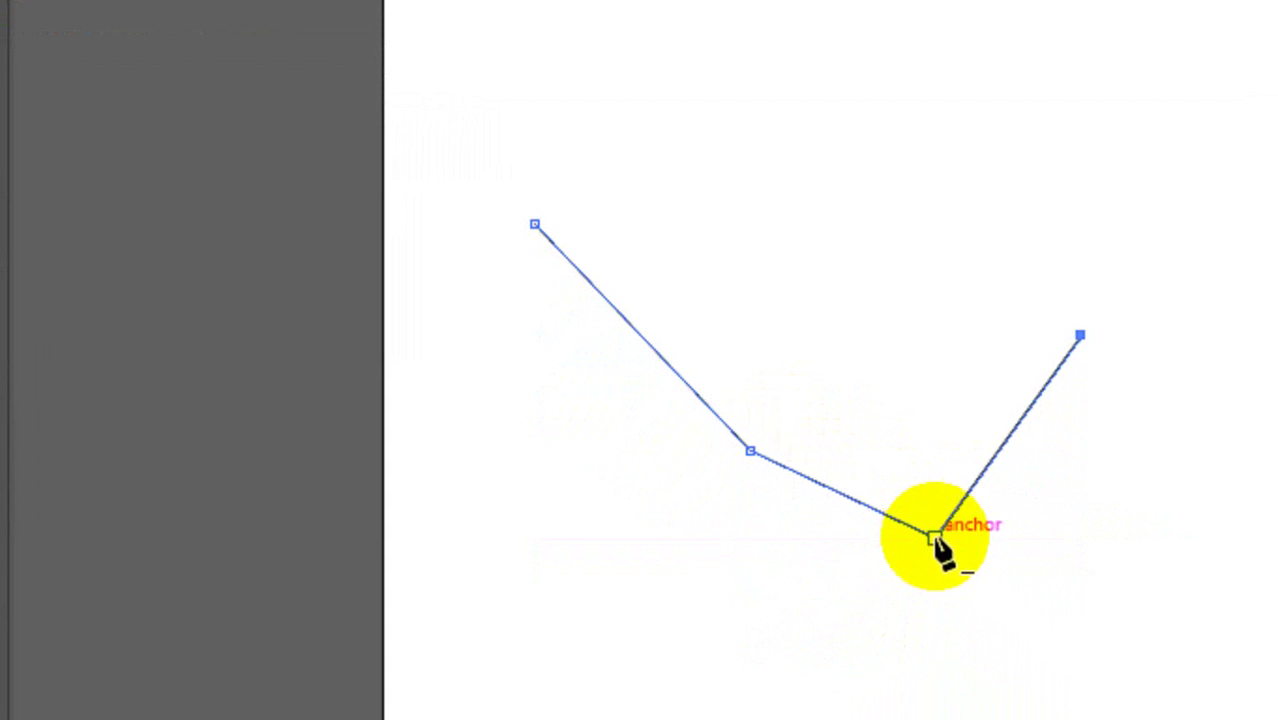
pyautogui.click(935, 537)
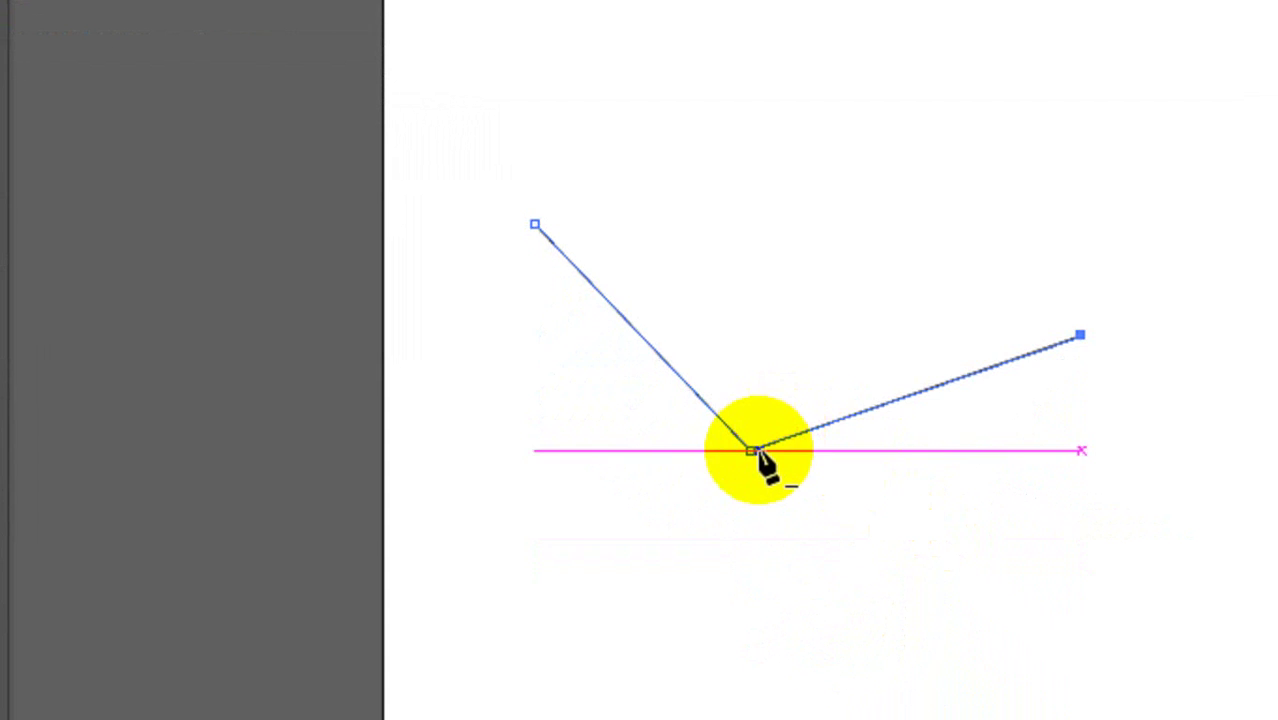
pyautogui.click(750, 450)
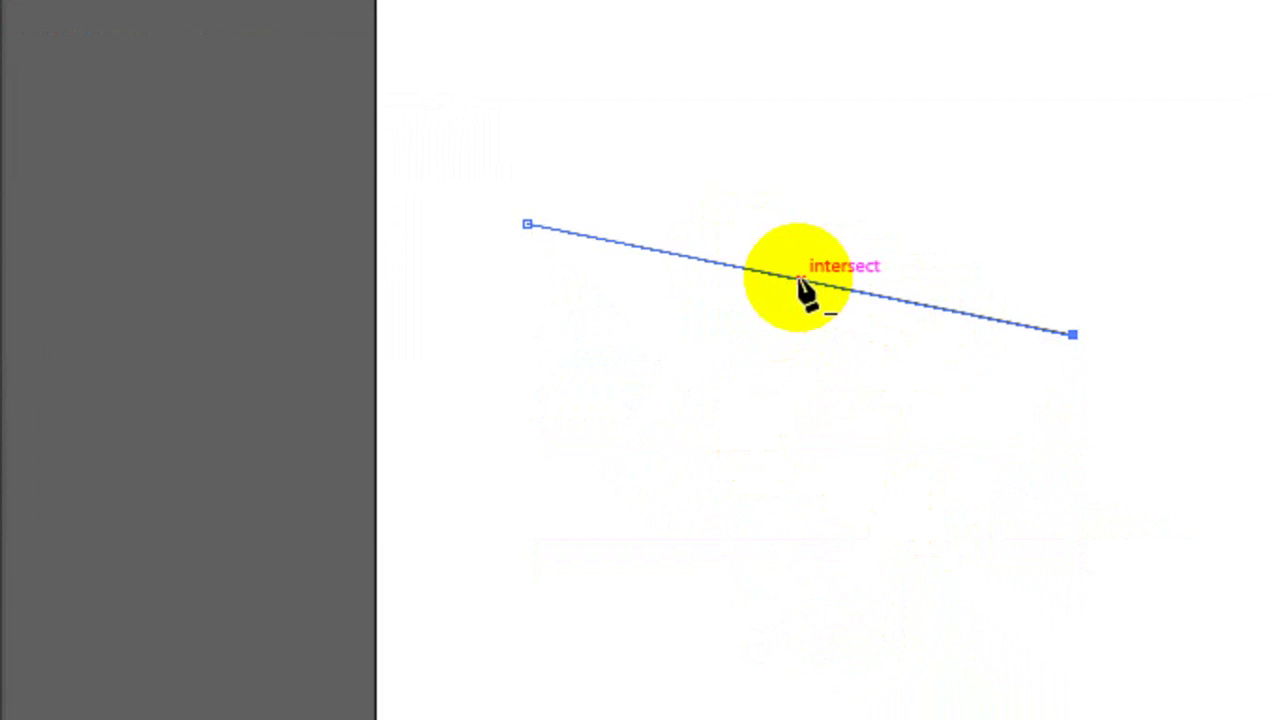
pyautogui.press('ctrl')
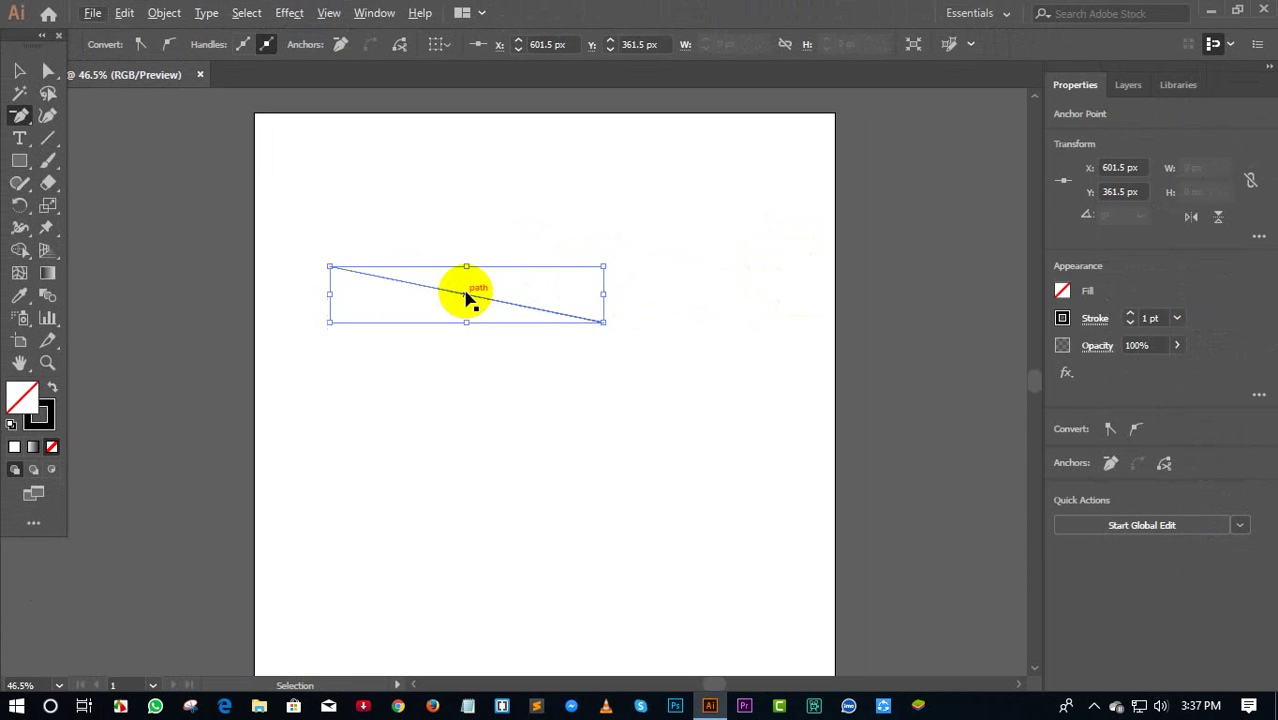
pyautogui.press('Delete')
pyautogui.moveTo(20, 113); pyautogui.dragTo(82, 161)
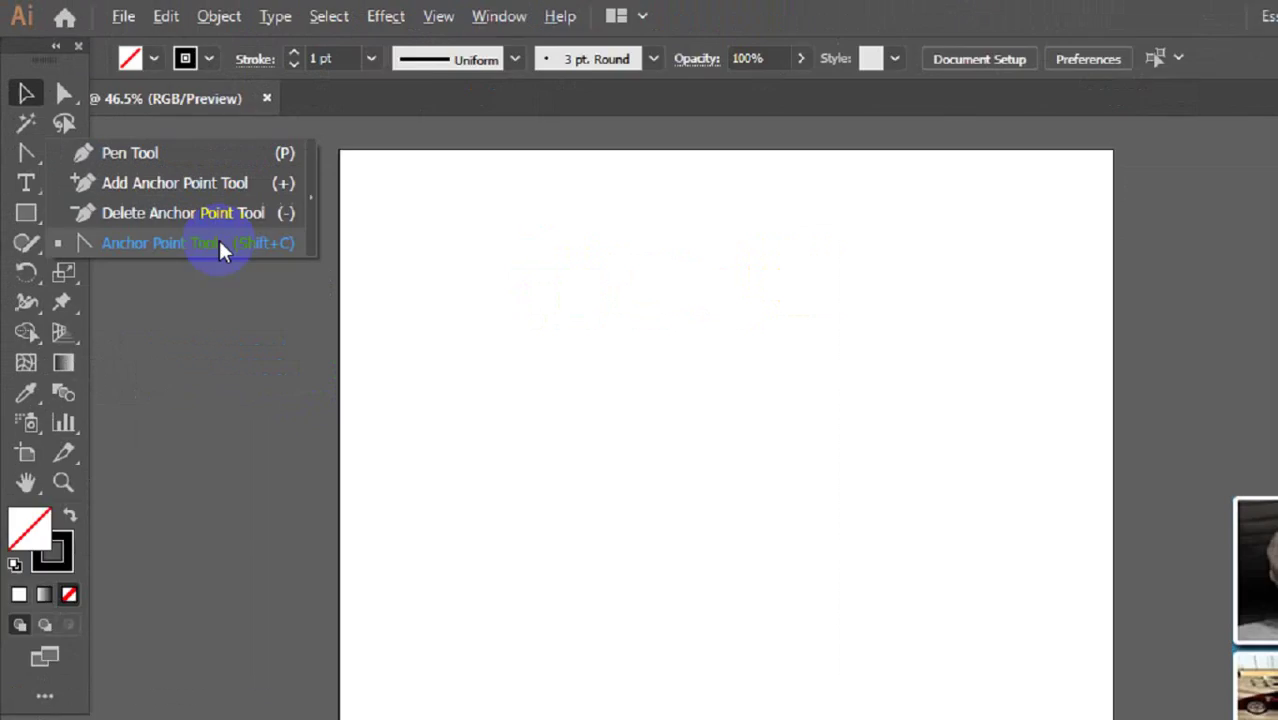
pyautogui.click(164, 181)
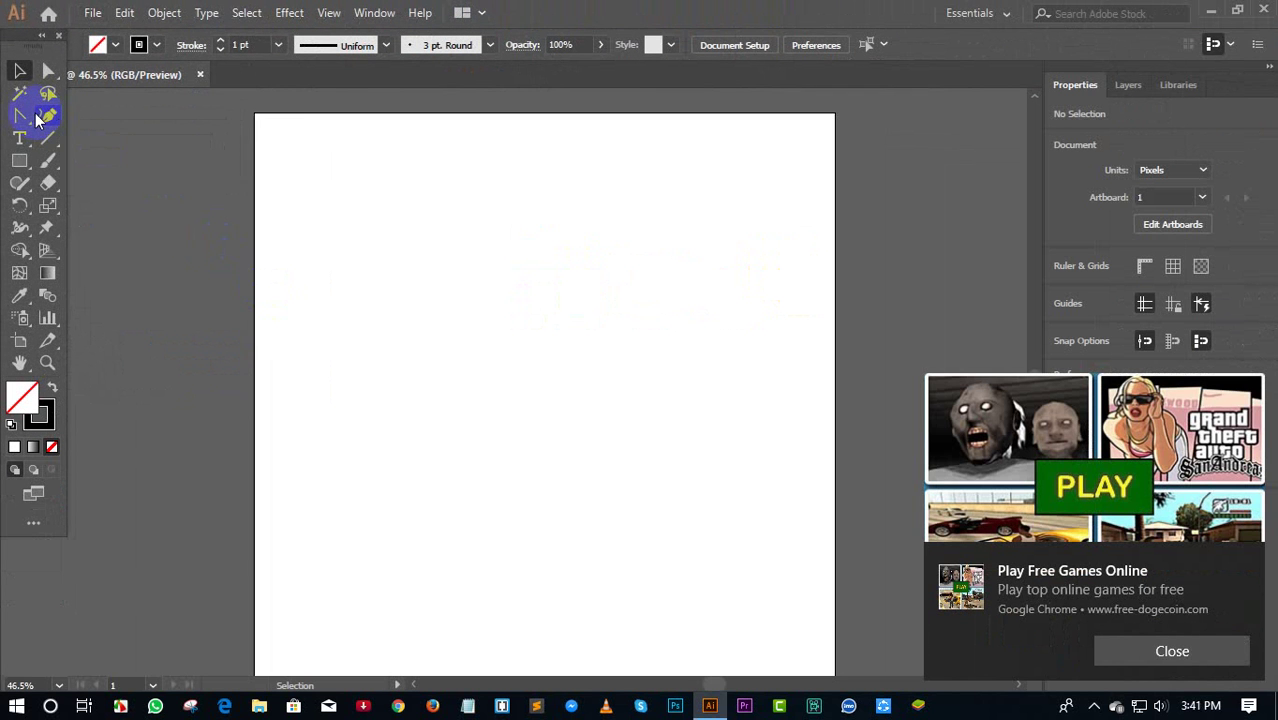
pyautogui.moveTo(22, 115)
pyautogui.mouseDown()
pyautogui.moveTo(101, 157)
pyautogui.moveTo(100, 145)
pyautogui.moveTo(113, 157)
pyautogui.moveTo(177, 148)
pyautogui.mouseUp()
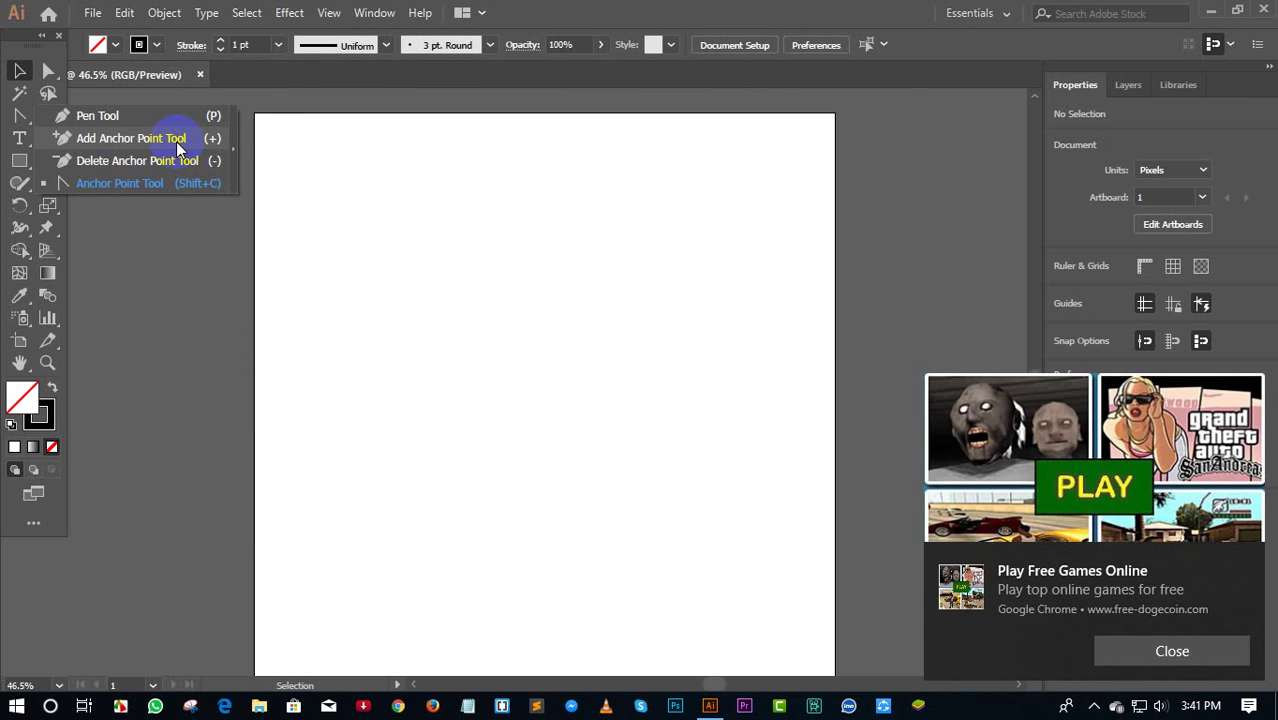
pyautogui.moveTo(176, 141); pyautogui.dragTo(178, 151)
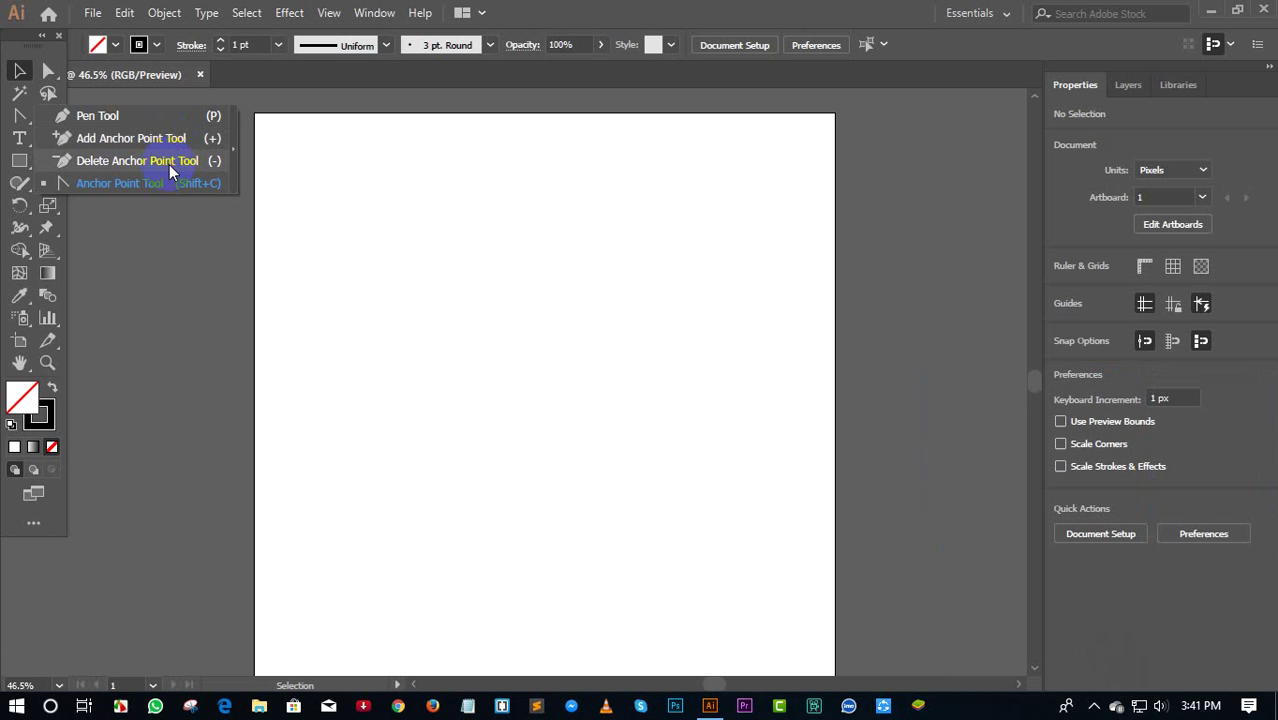
pyautogui.moveTo(169, 166); pyautogui.dragTo(163, 176)
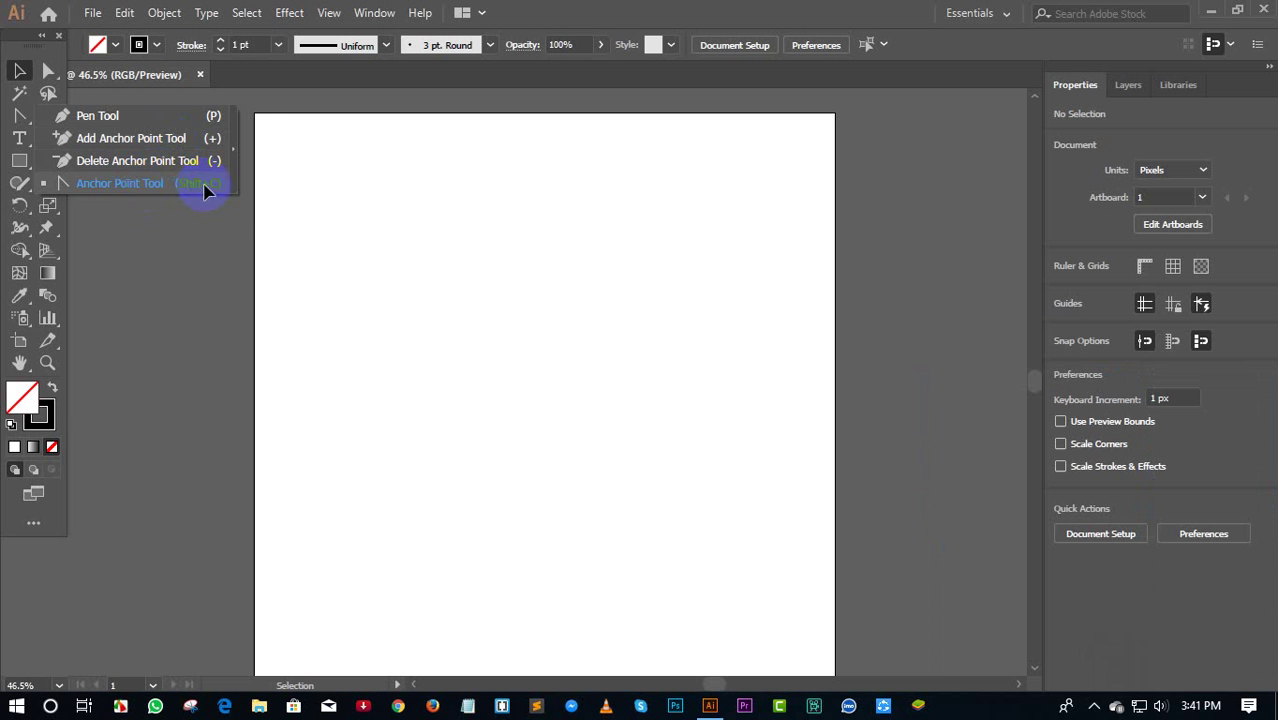
pyautogui.moveTo(151, 185); pyautogui.dragTo(303, 207)
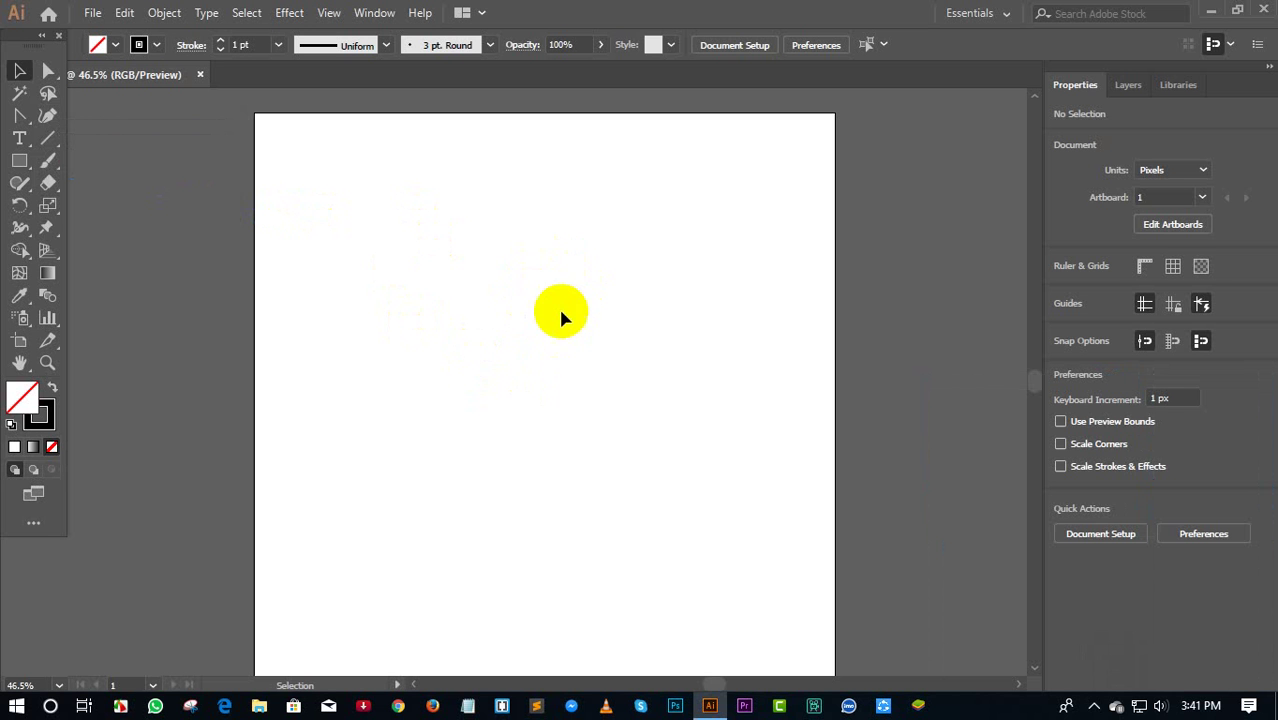
pyautogui.click(47, 145)
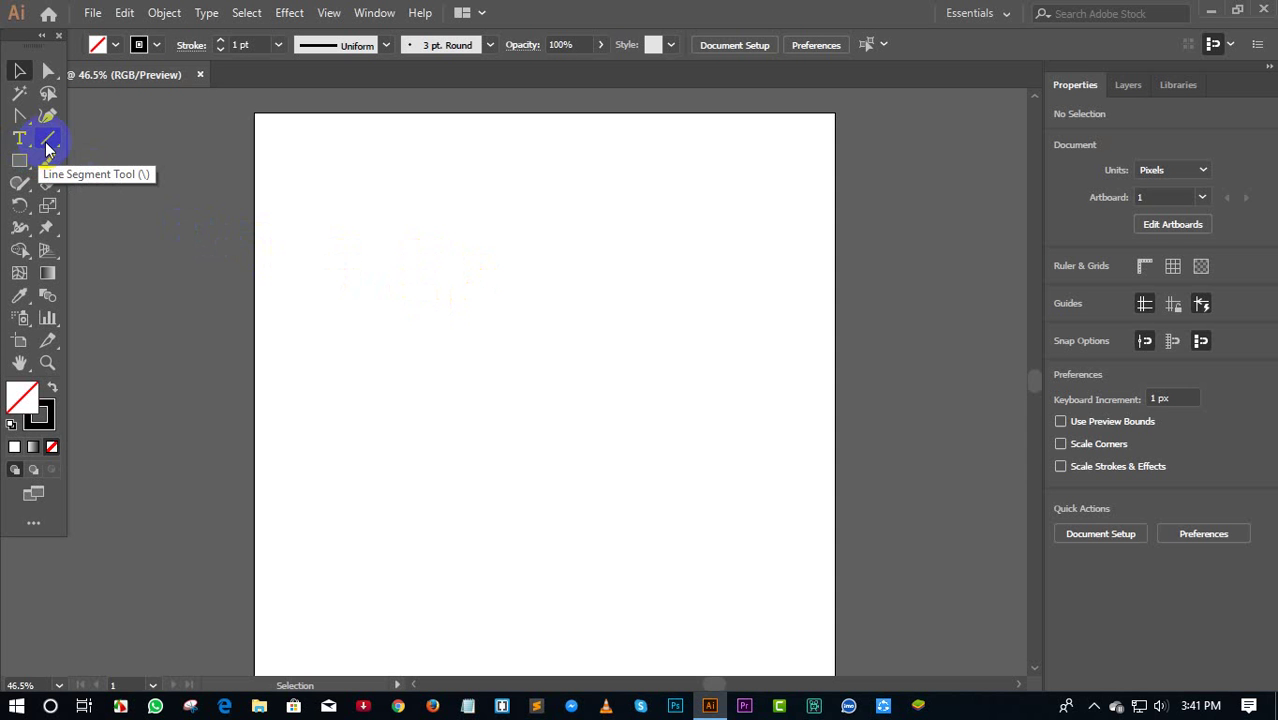
# - Draw an upright hexagon with the Polygon Tool, holding Shift
pyautogui.moveTo(19, 161); pyautogui.dragTo(100, 228)
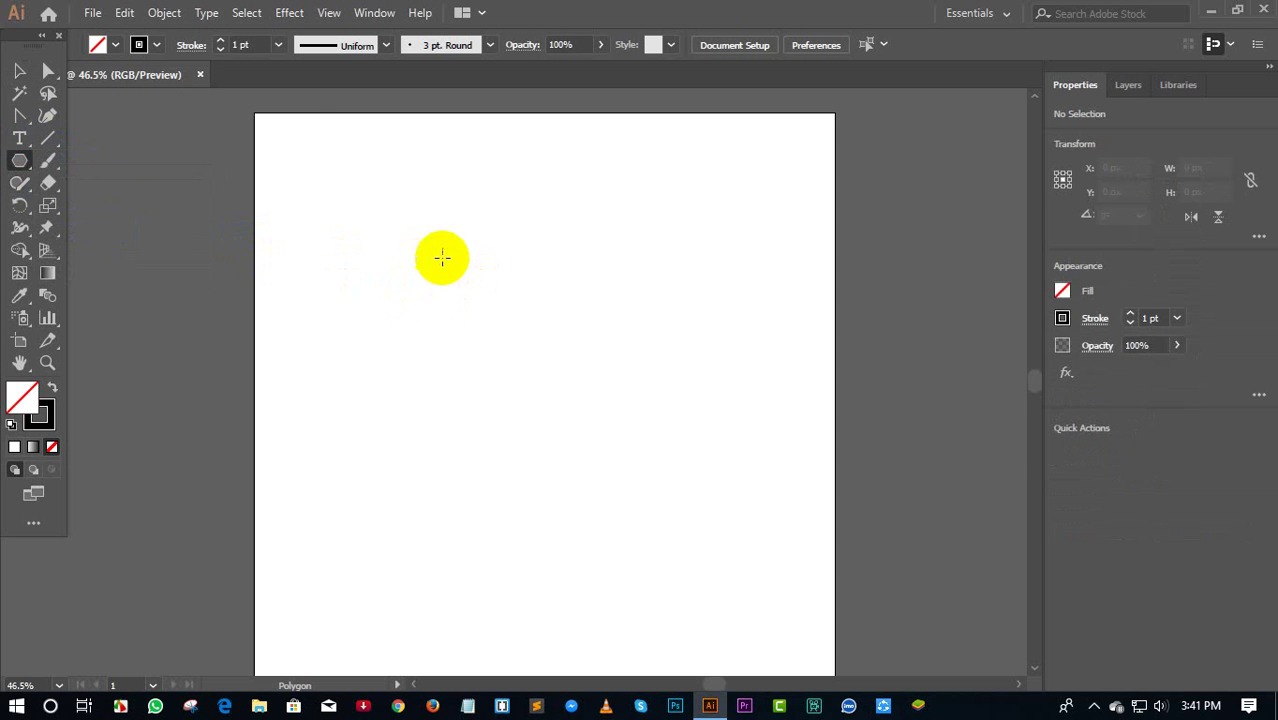
pyautogui.moveTo(442, 258); pyautogui.dragTo(541, 357)
pyautogui.press('shift')
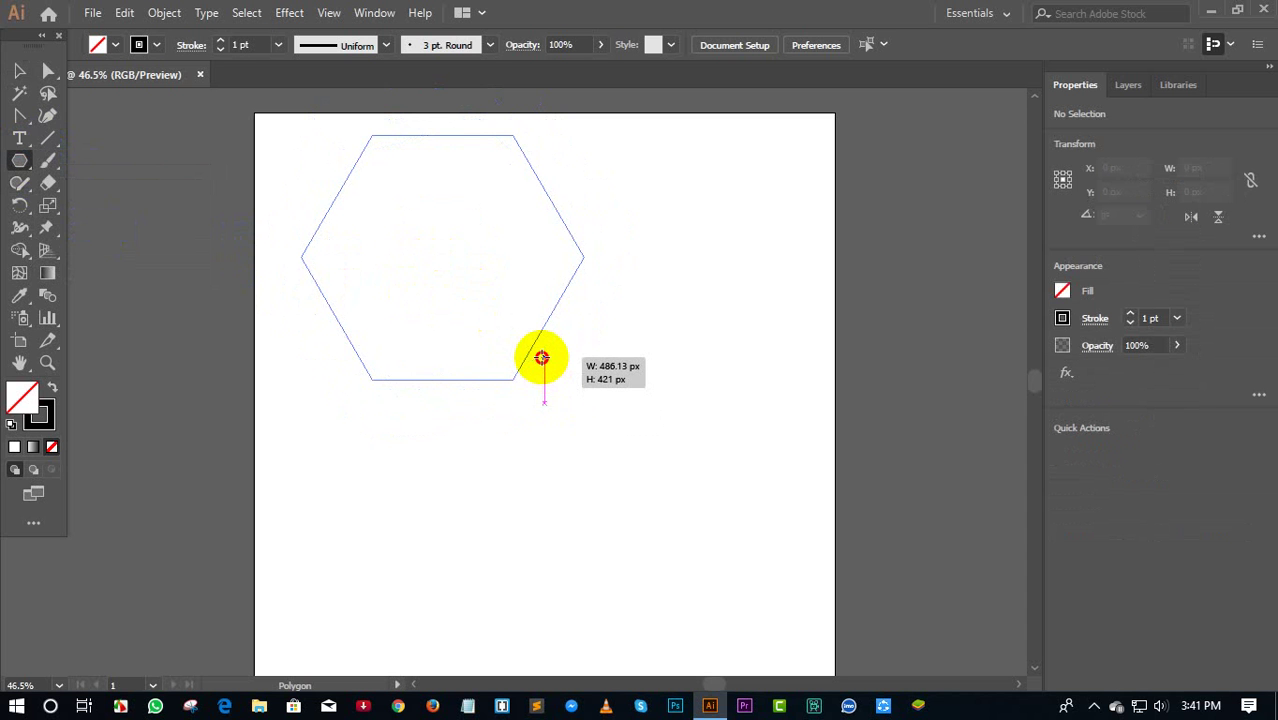
pyautogui.moveTo(541, 357); pyautogui.dragTo(541, 357)
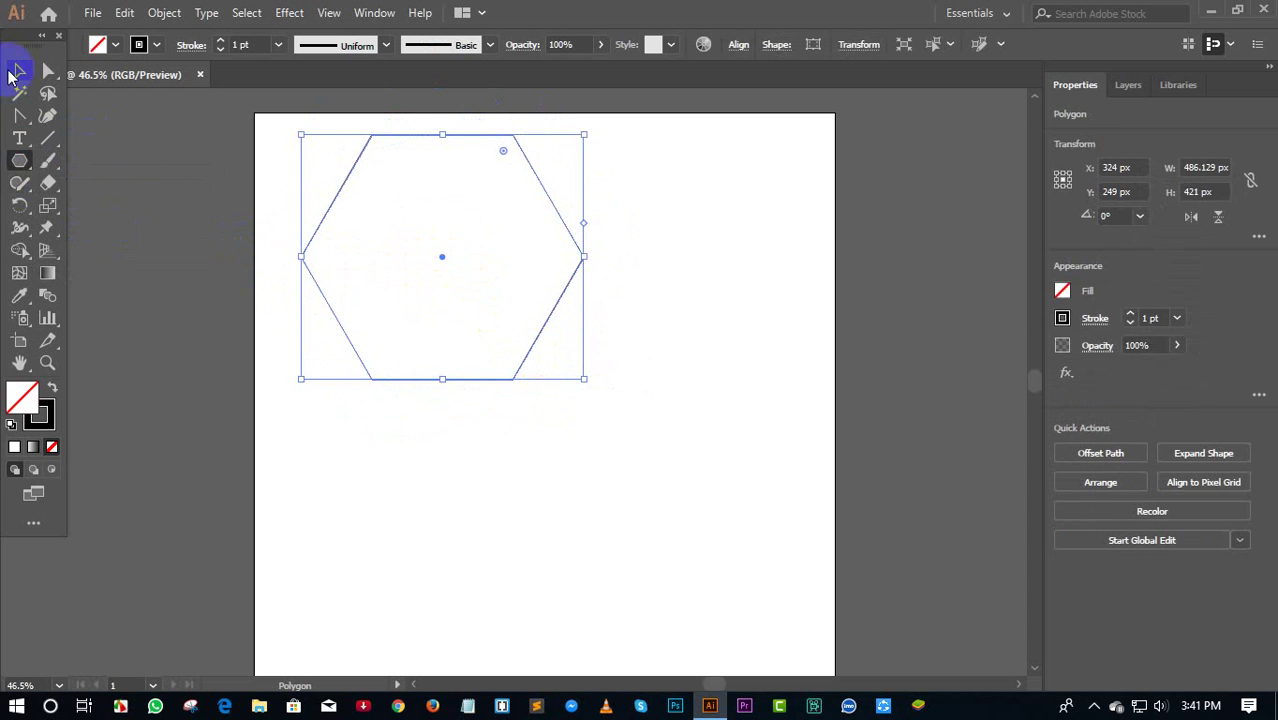
# - Move the hexagon toward the artboard centre and deselect it
pyautogui.click(19, 70)
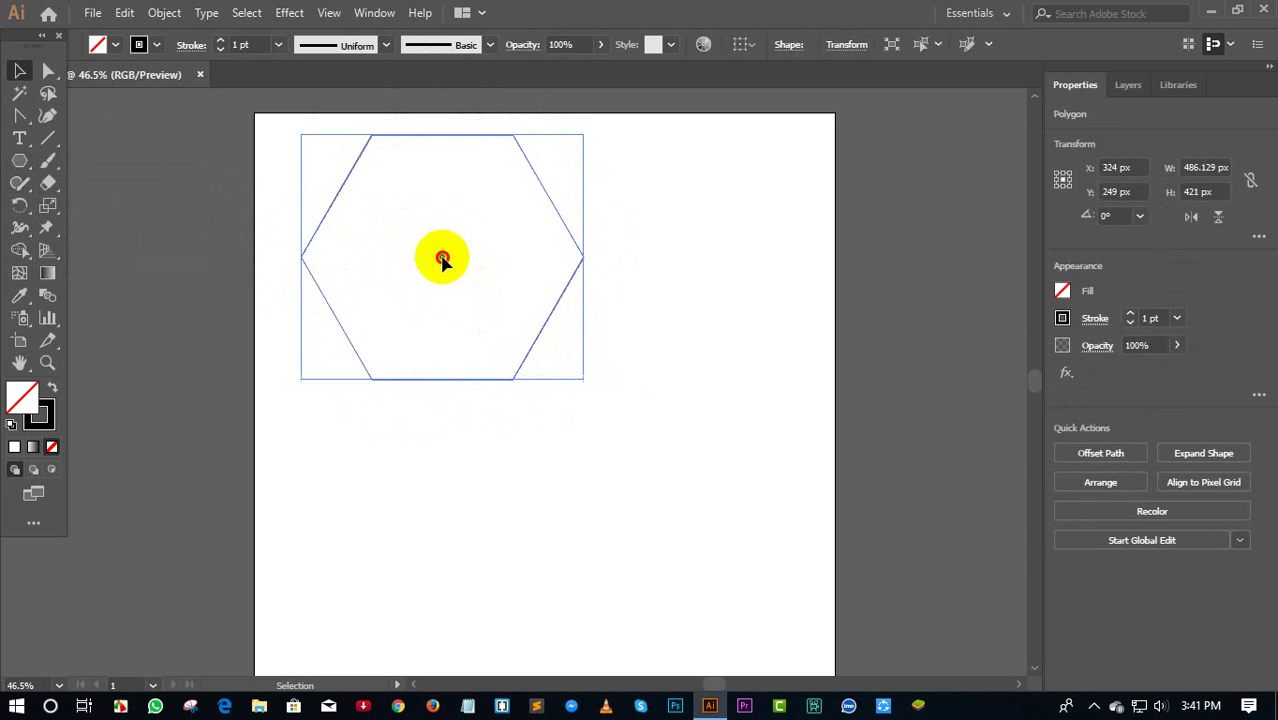
pyautogui.moveTo(449, 262); pyautogui.dragTo(536, 358)
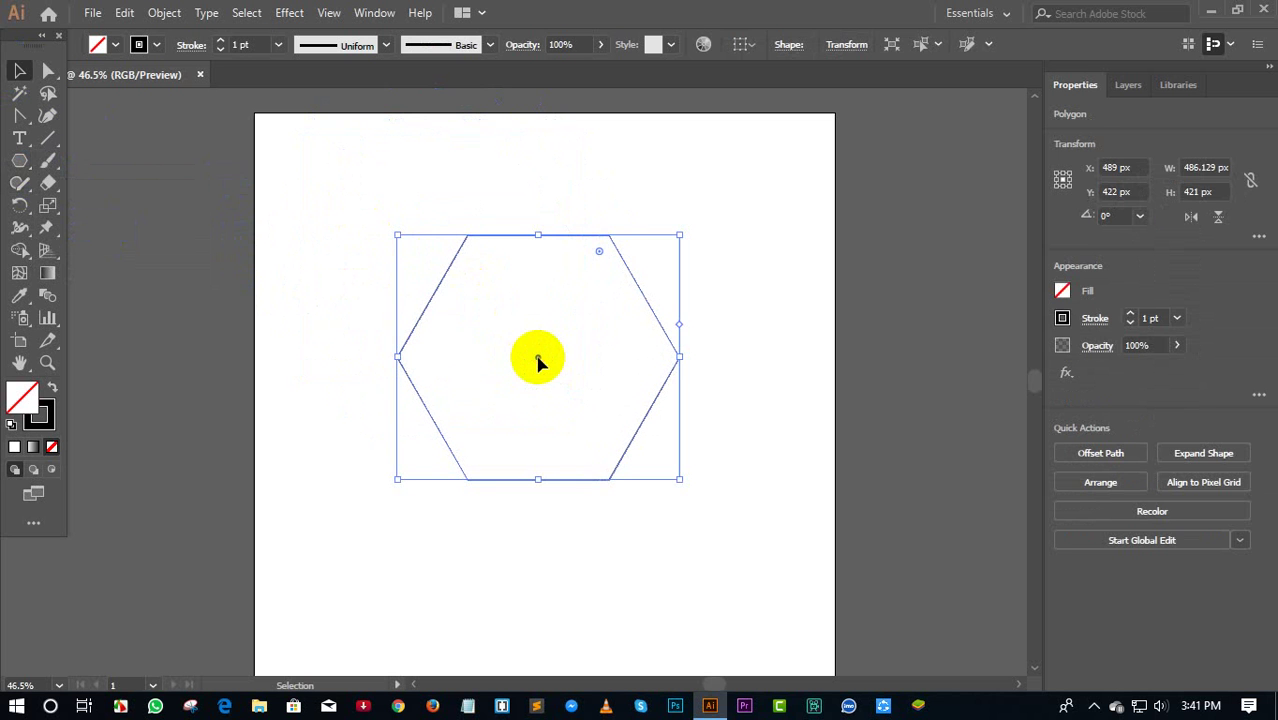
pyautogui.click(612, 543)
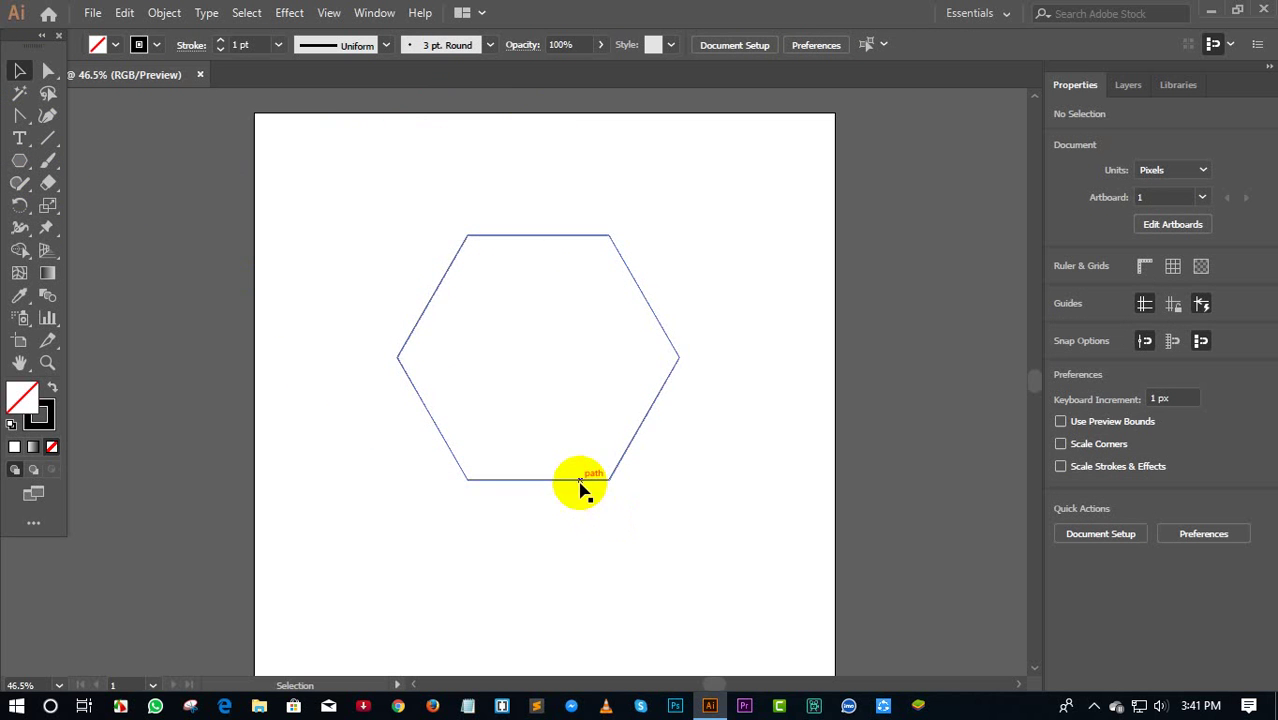
pyautogui.press('v')
pyautogui.click(428, 312)
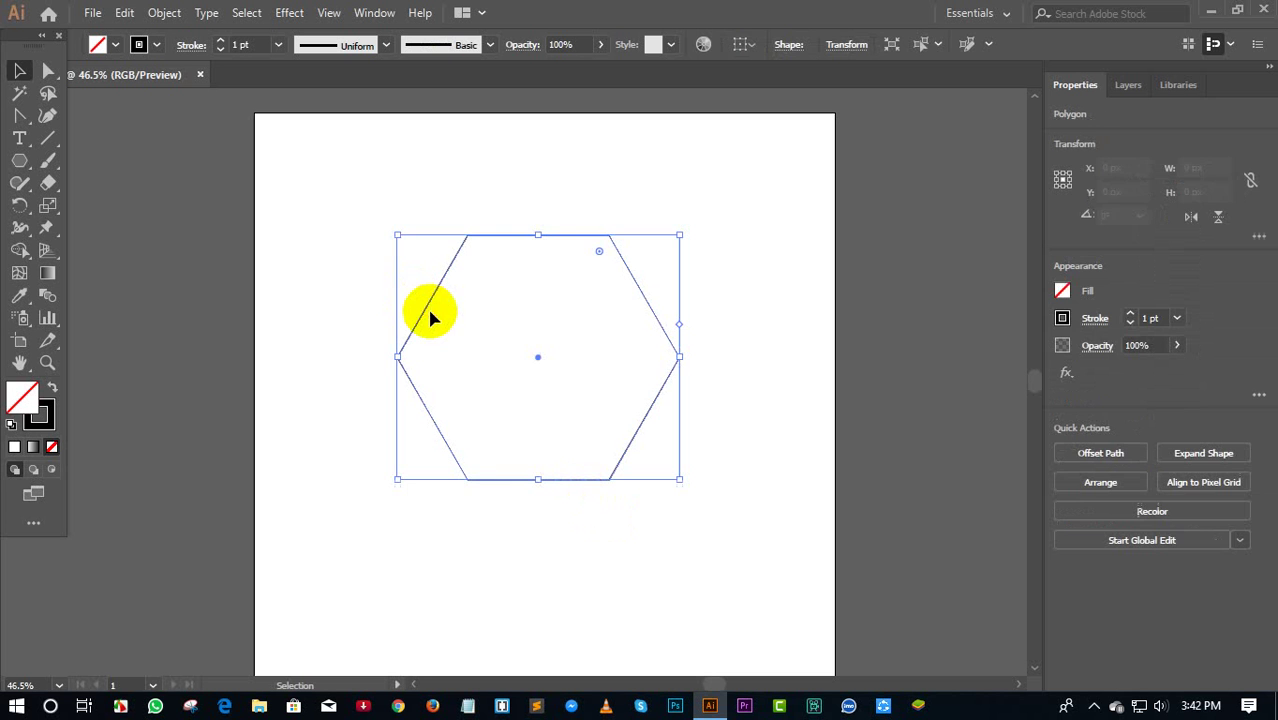
pyautogui.click(448, 232)
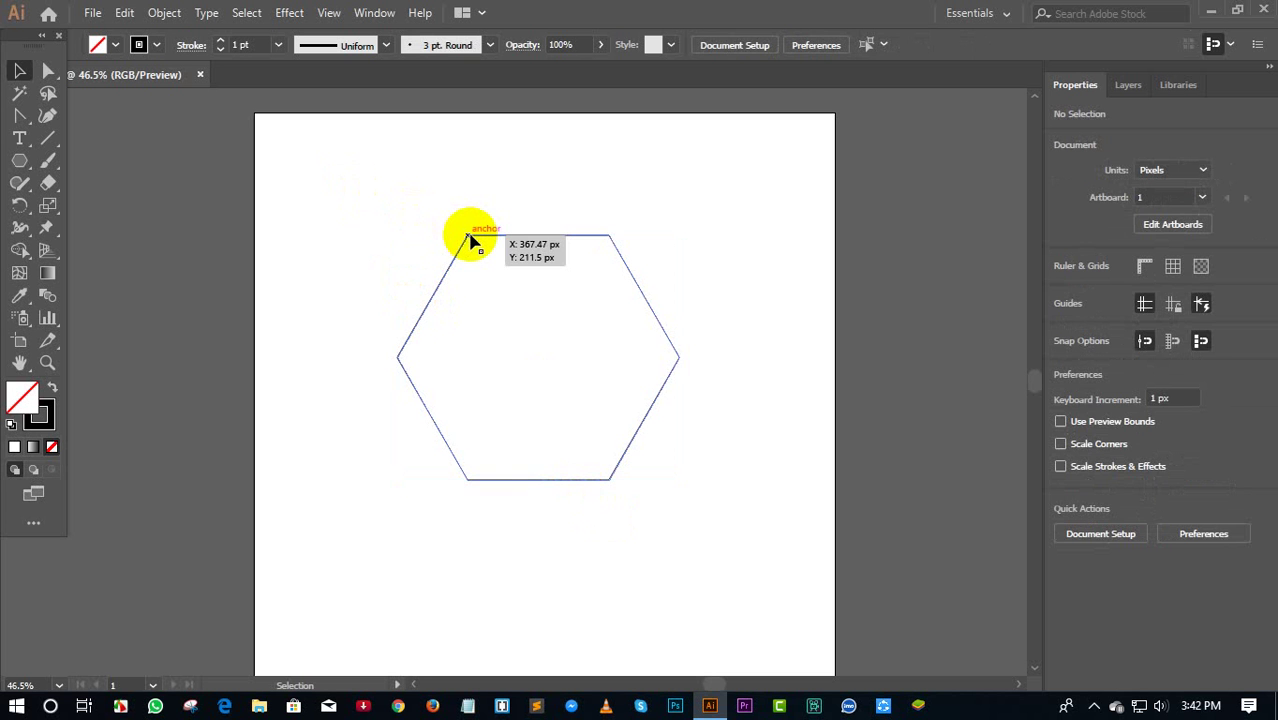
pyautogui.click(467, 238)
pyautogui.click(418, 215)
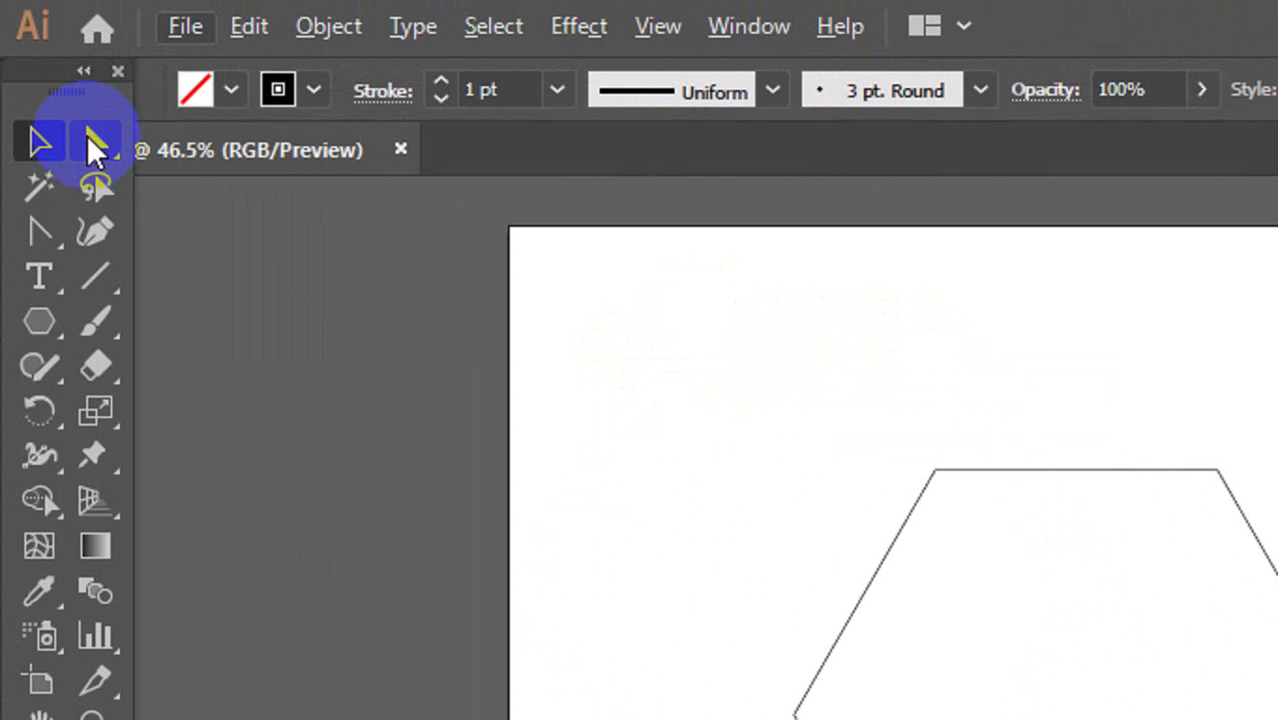
# - Marquee-select the hexagon's top-left anchor with the Direct Selection Tool
pyautogui.click(93, 143)
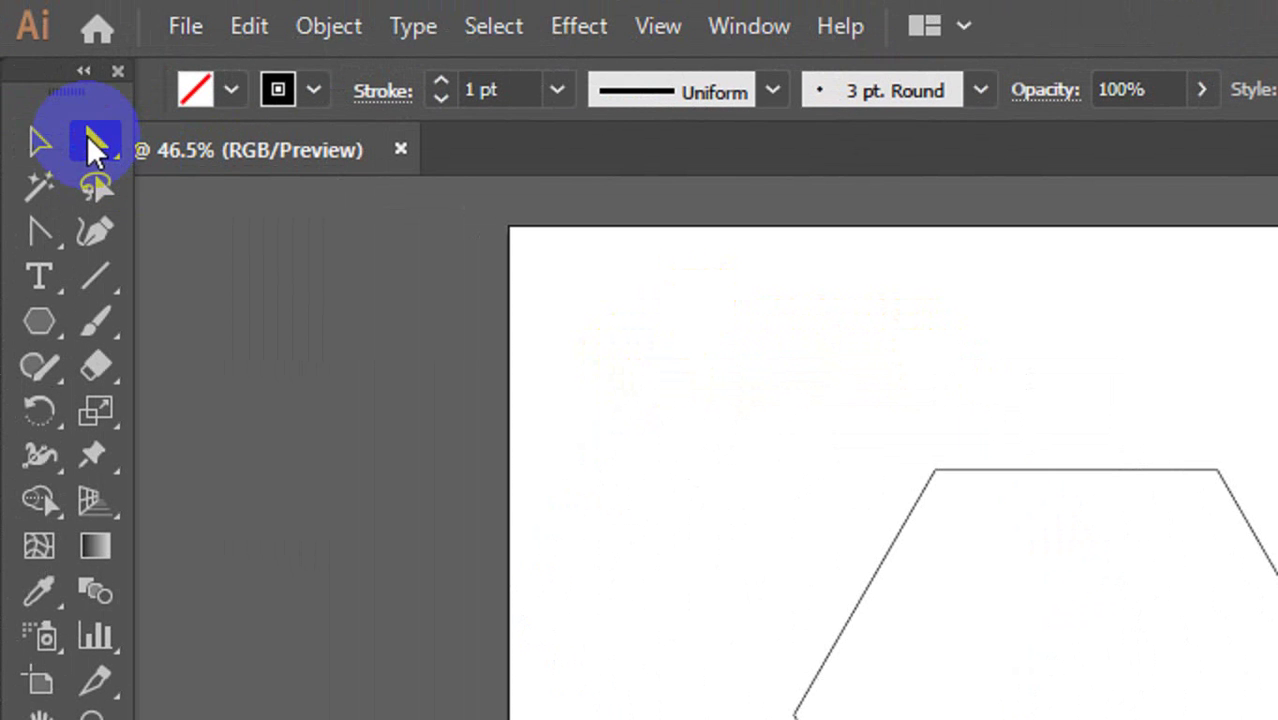
pyautogui.moveTo(919, 445); pyautogui.dragTo(970, 505)
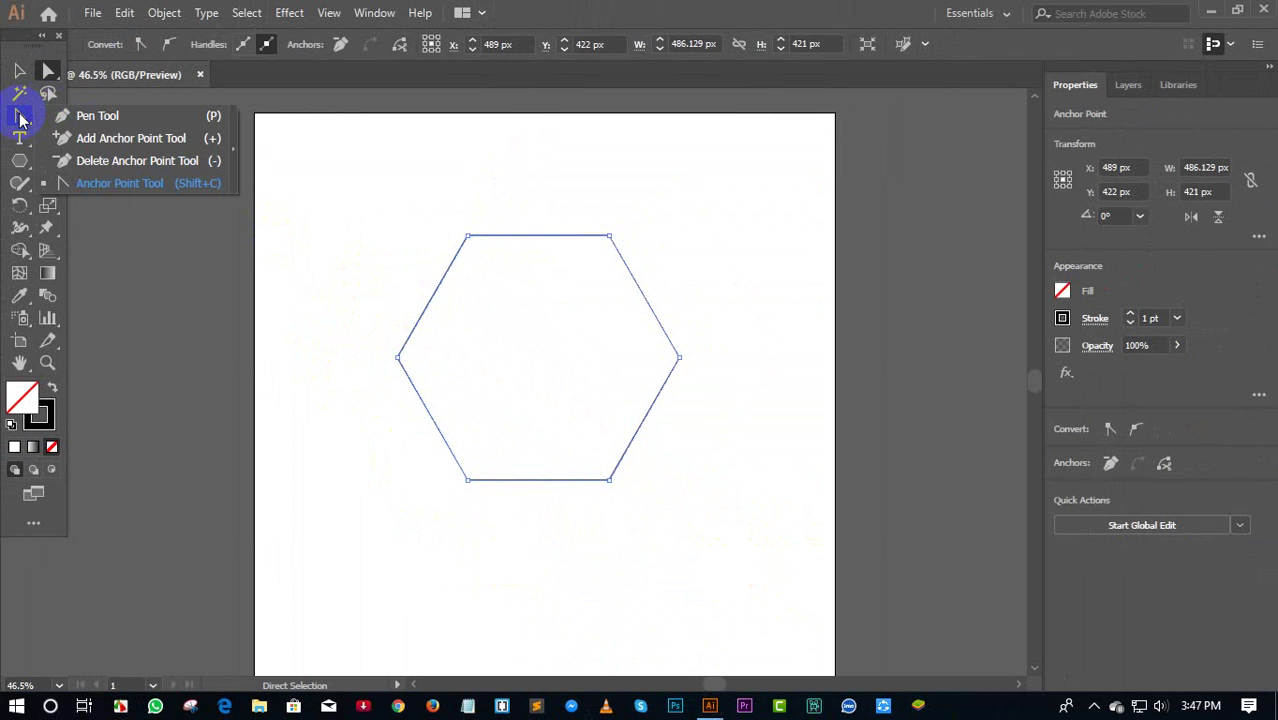
# - With the Anchor Point Tool, drag the upper-left, top, upper-right and bottom sides inward into curves
pyautogui.moveTo(19, 118); pyautogui.dragTo(86, 191)
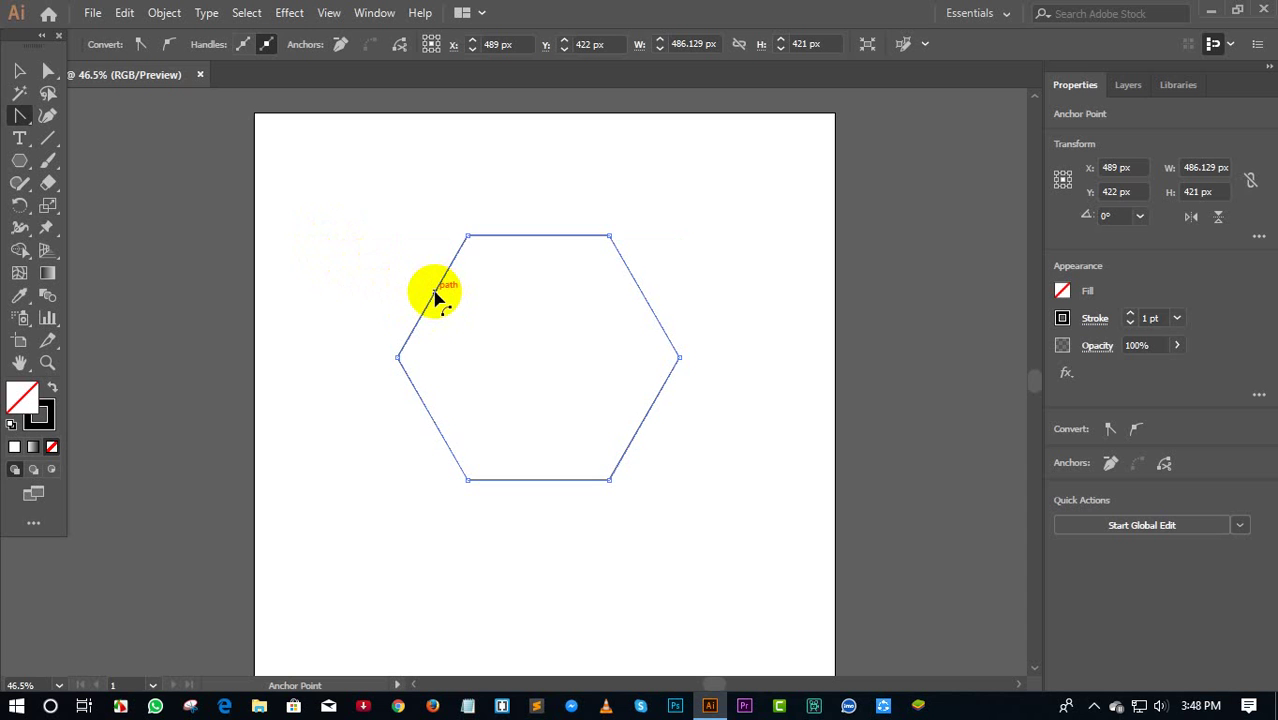
pyautogui.moveTo(437, 296)
pyautogui.mouseDown()
pyautogui.moveTo(460, 313)
pyautogui.moveTo(463, 293)
pyautogui.mouseUp()
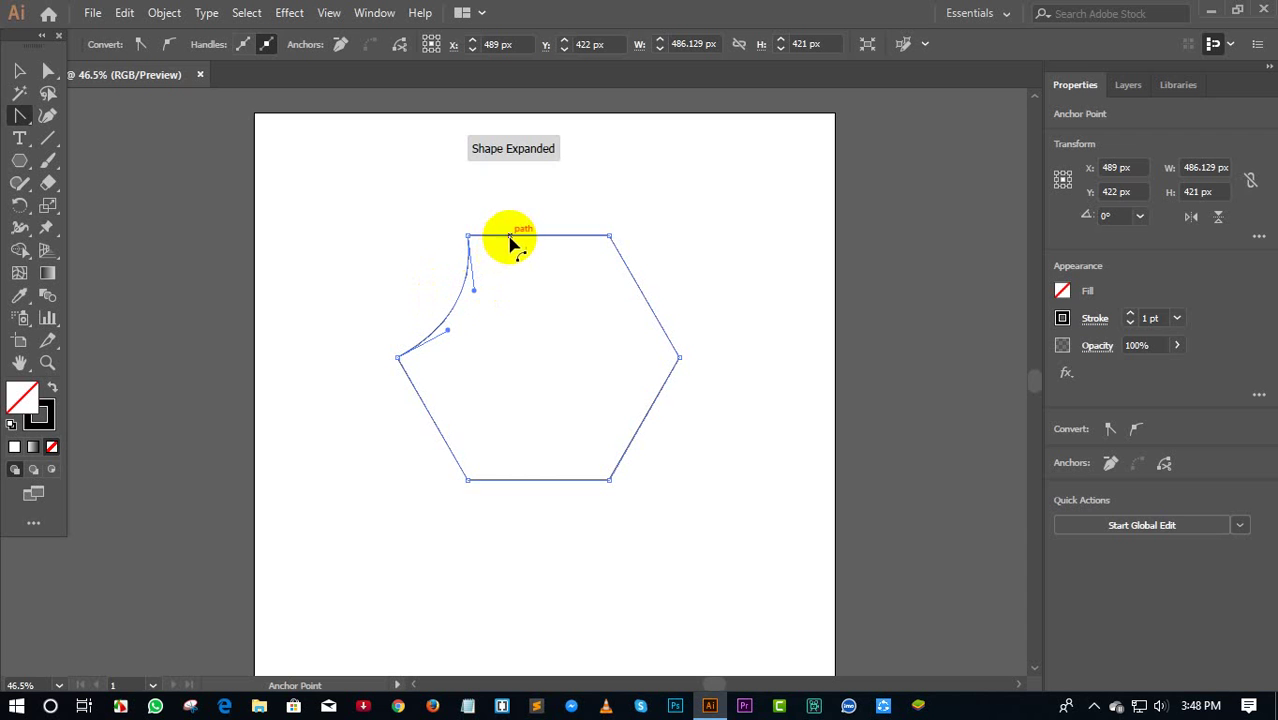
pyautogui.moveTo(528, 240); pyautogui.dragTo(531, 281)
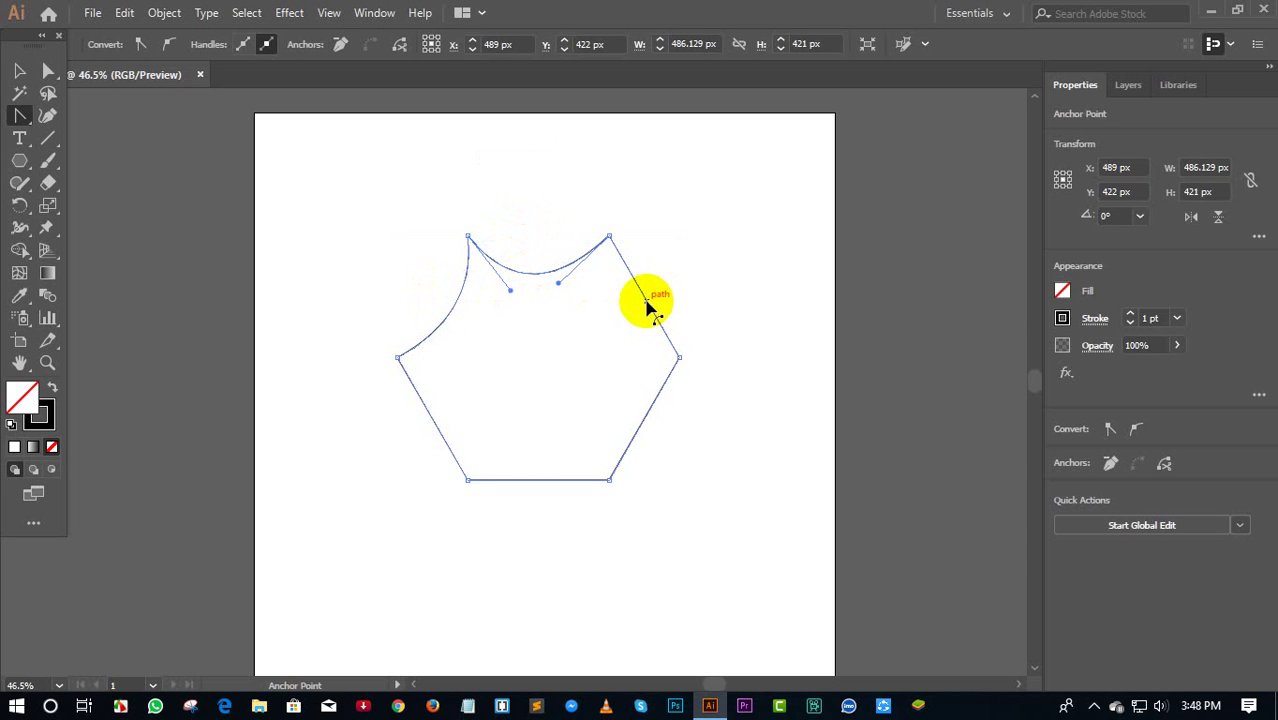
pyautogui.moveTo(644, 300); pyautogui.dragTo(617, 318)
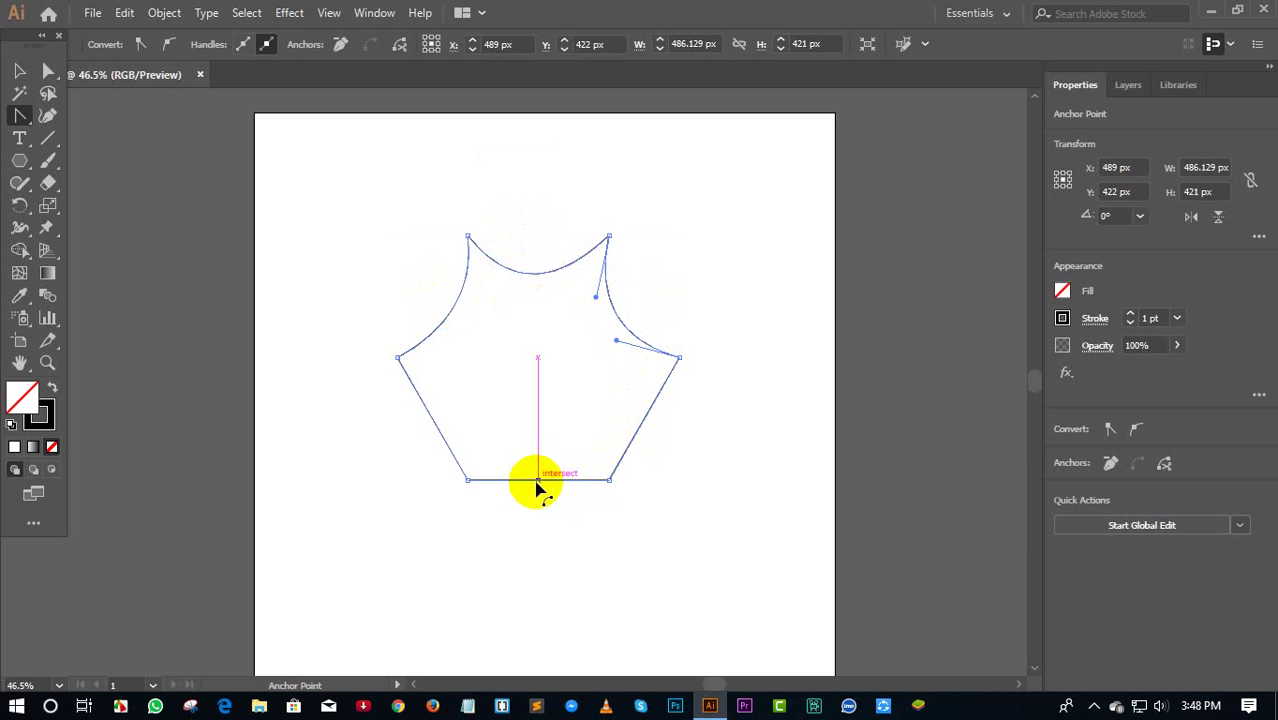
pyautogui.moveTo(537, 484); pyautogui.dragTo(535, 450)
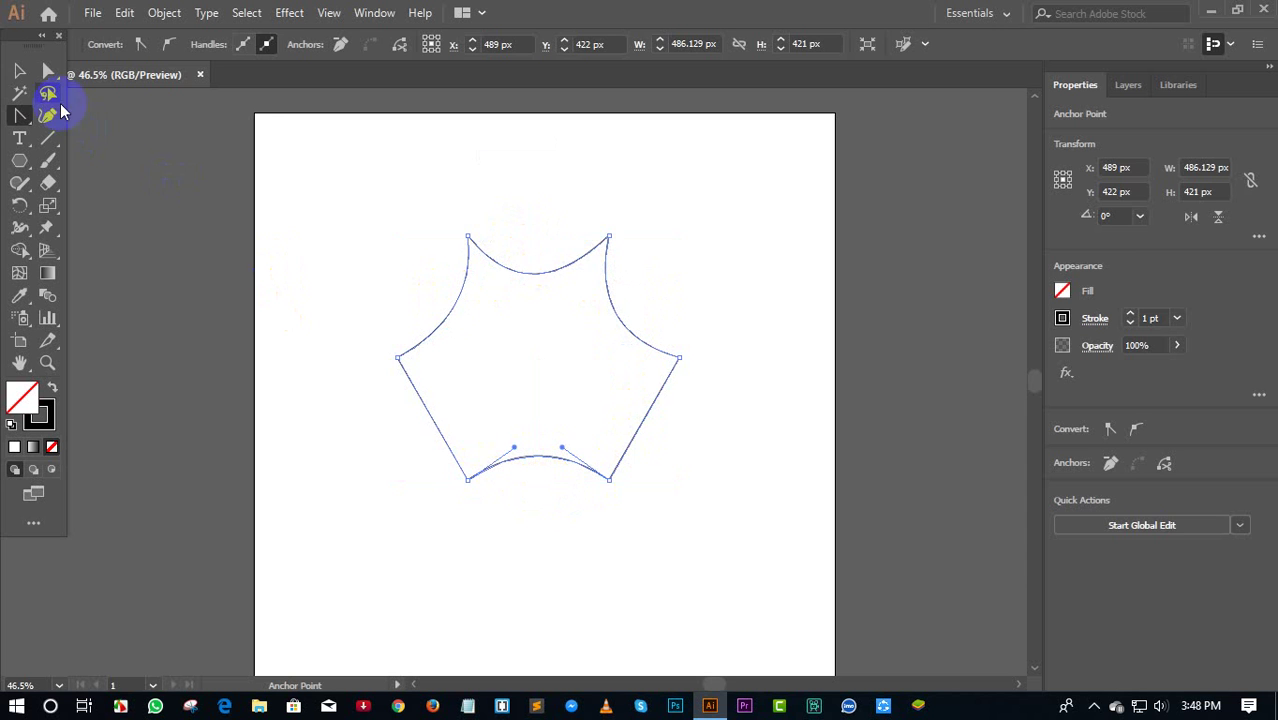
# - Reselect the star path and bow its lower-left and lower-right sides inward
pyautogui.click(21, 73)
pyautogui.click(287, 156)
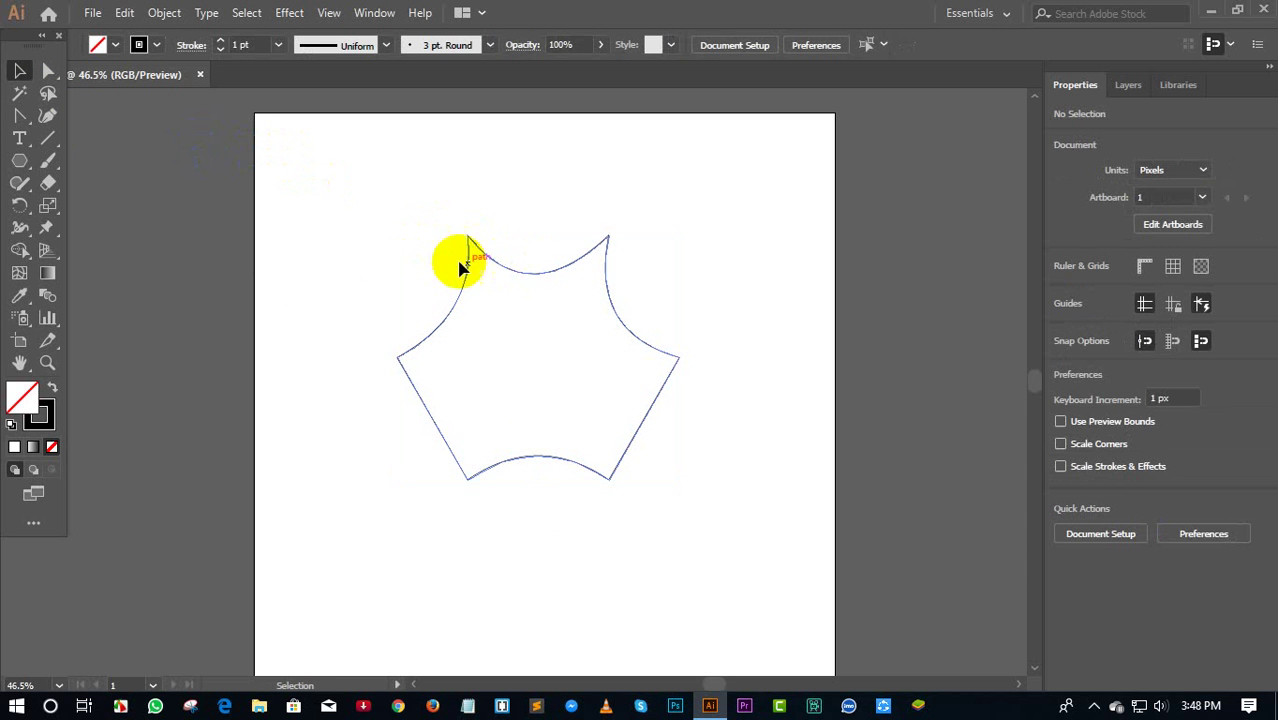
pyautogui.click(420, 345)
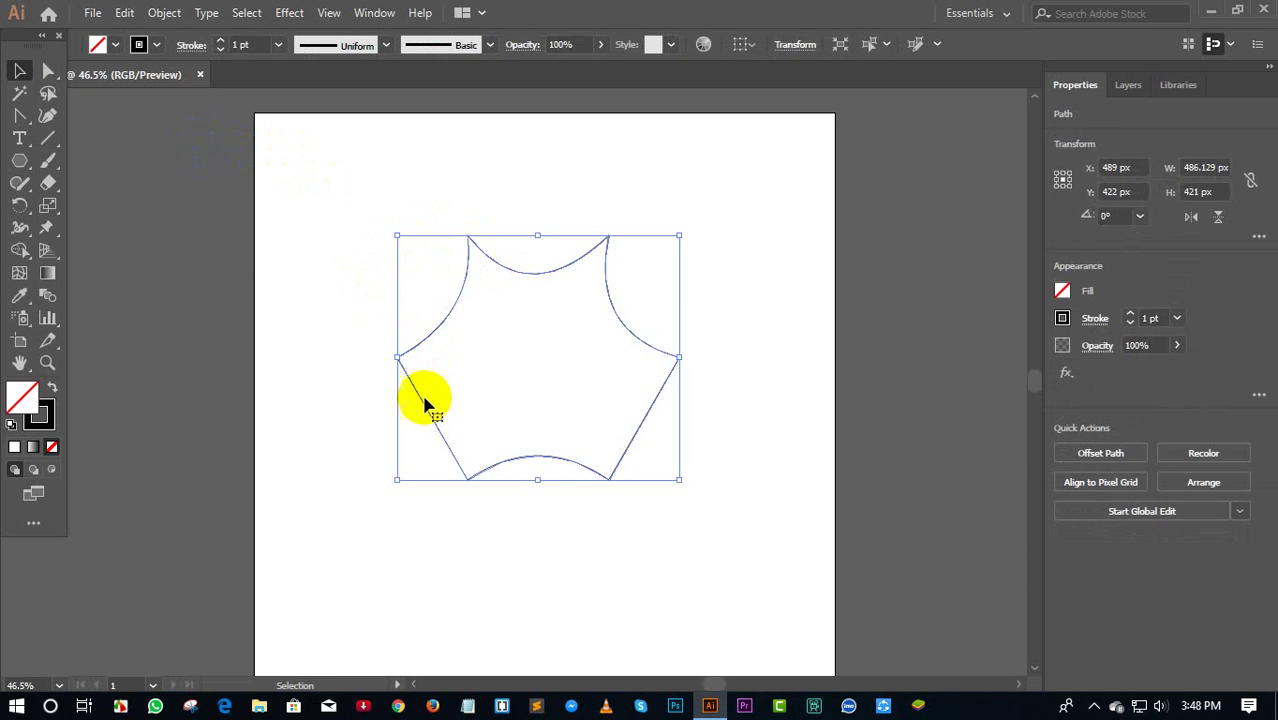
pyautogui.click(20, 120)
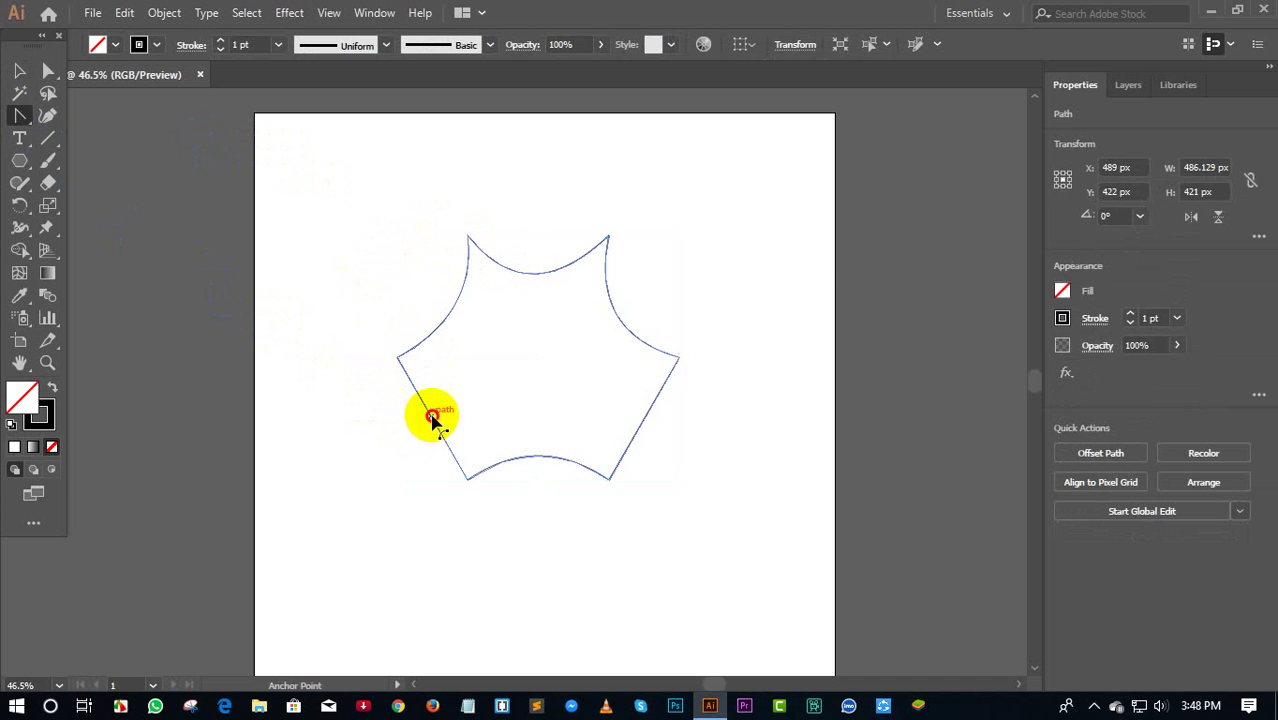
pyautogui.moveTo(432, 418); pyautogui.dragTo(462, 420)
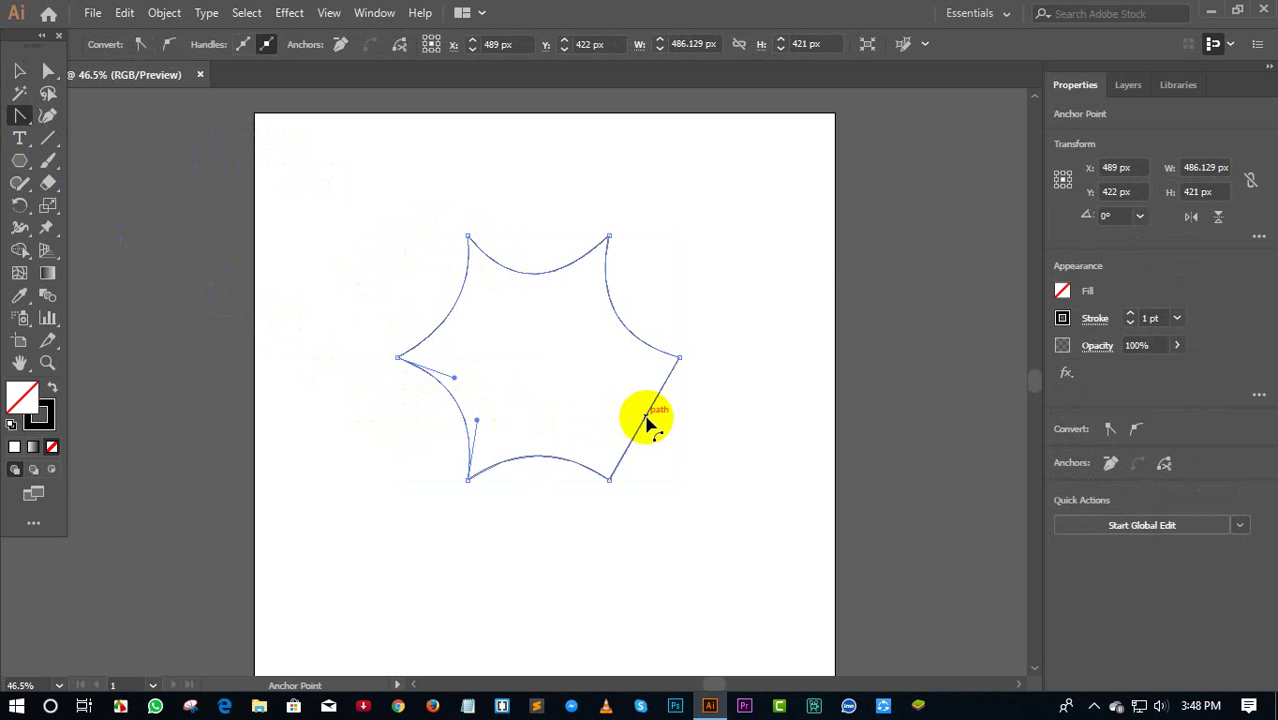
pyautogui.moveTo(645, 420); pyautogui.dragTo(607, 412)
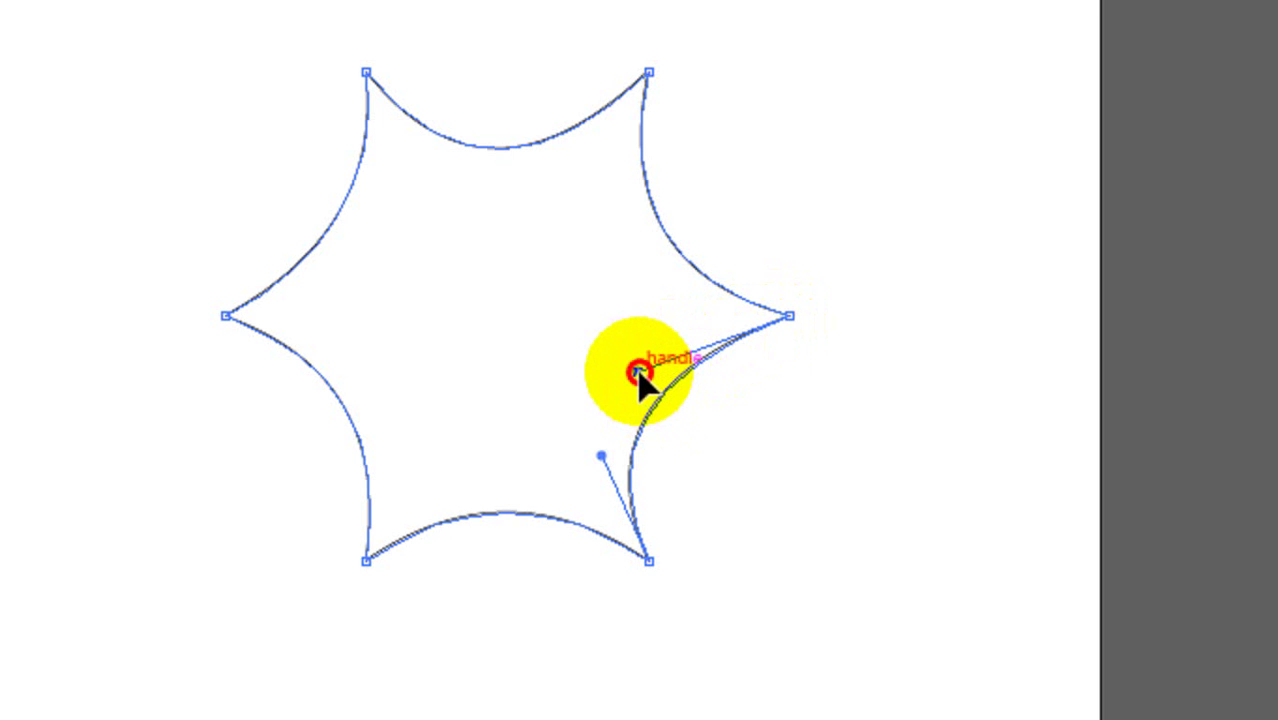
# - Drag the direction handles at the right, bottom-right and top anchors to even out the curves
pyautogui.moveTo(638, 372)
pyautogui.mouseDown()
pyautogui.moveTo(638, 337)
pyautogui.moveTo(621, 366)
pyautogui.mouseUp()
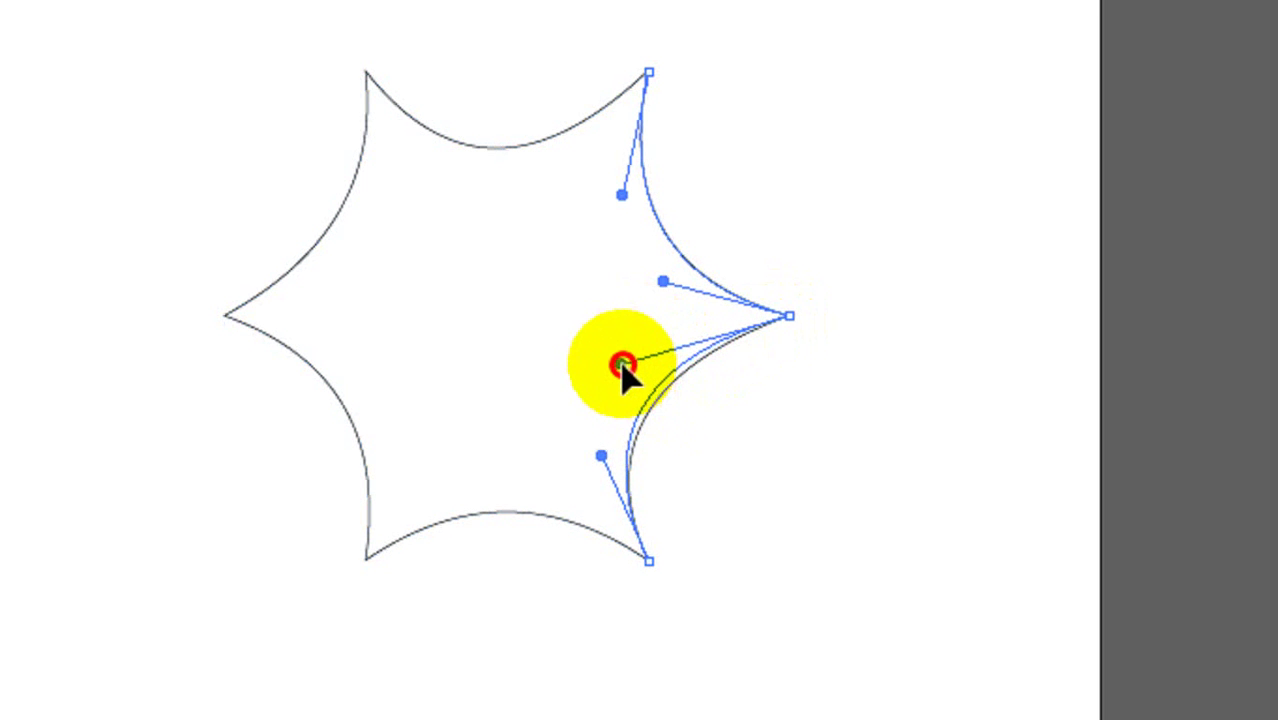
pyautogui.moveTo(605, 451)
pyautogui.mouseDown()
pyautogui.moveTo(569, 461)
pyautogui.moveTo(600, 446)
pyautogui.mouseUp()
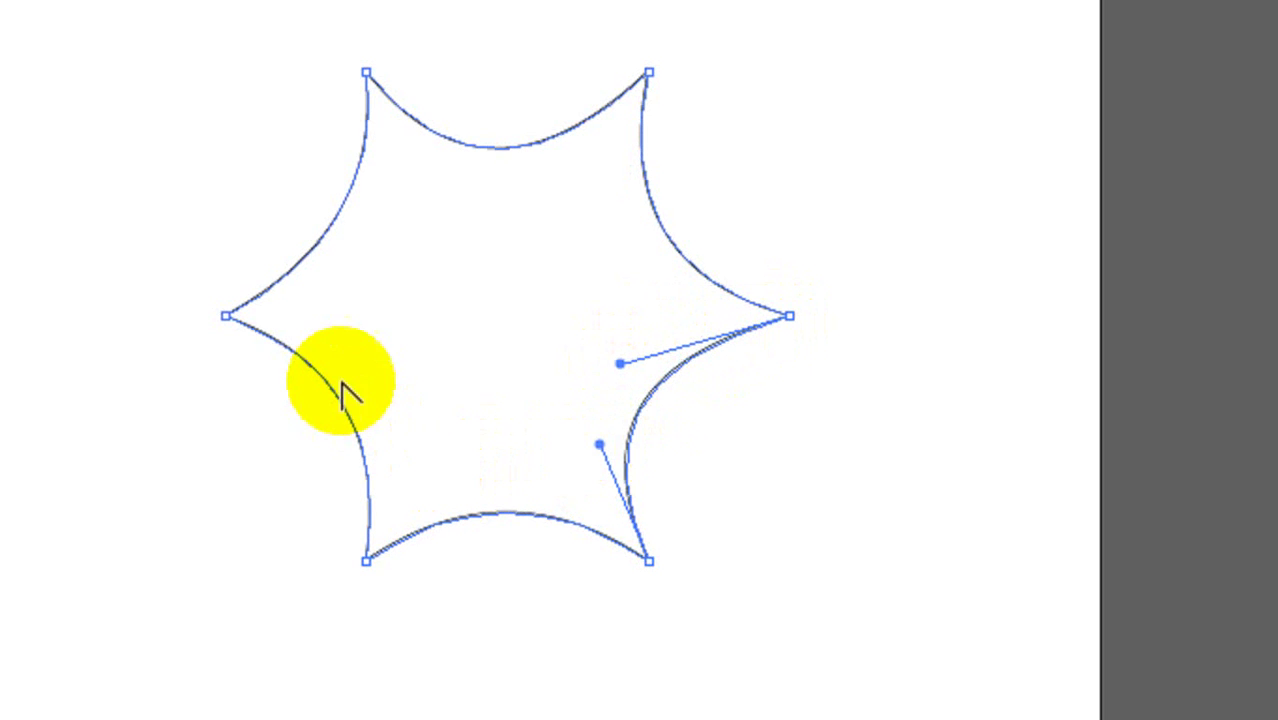
pyautogui.click(316, 322)
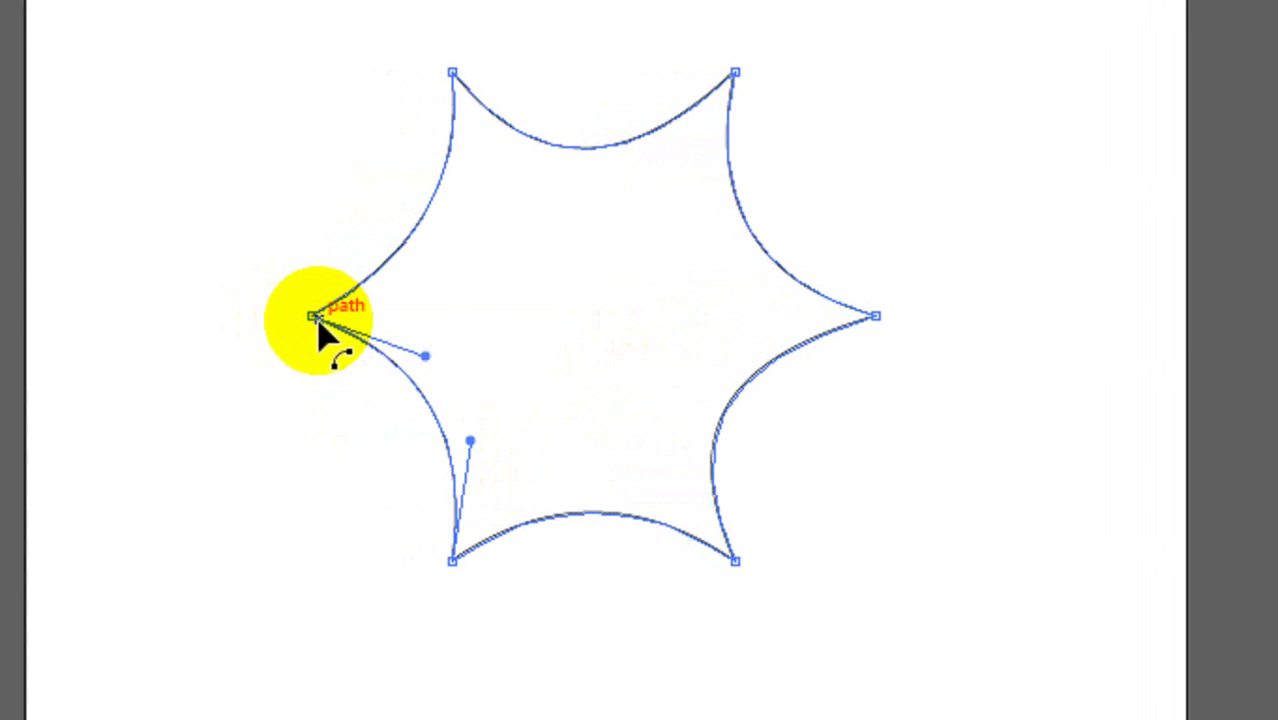
pyautogui.scroll(2, 430, 250)
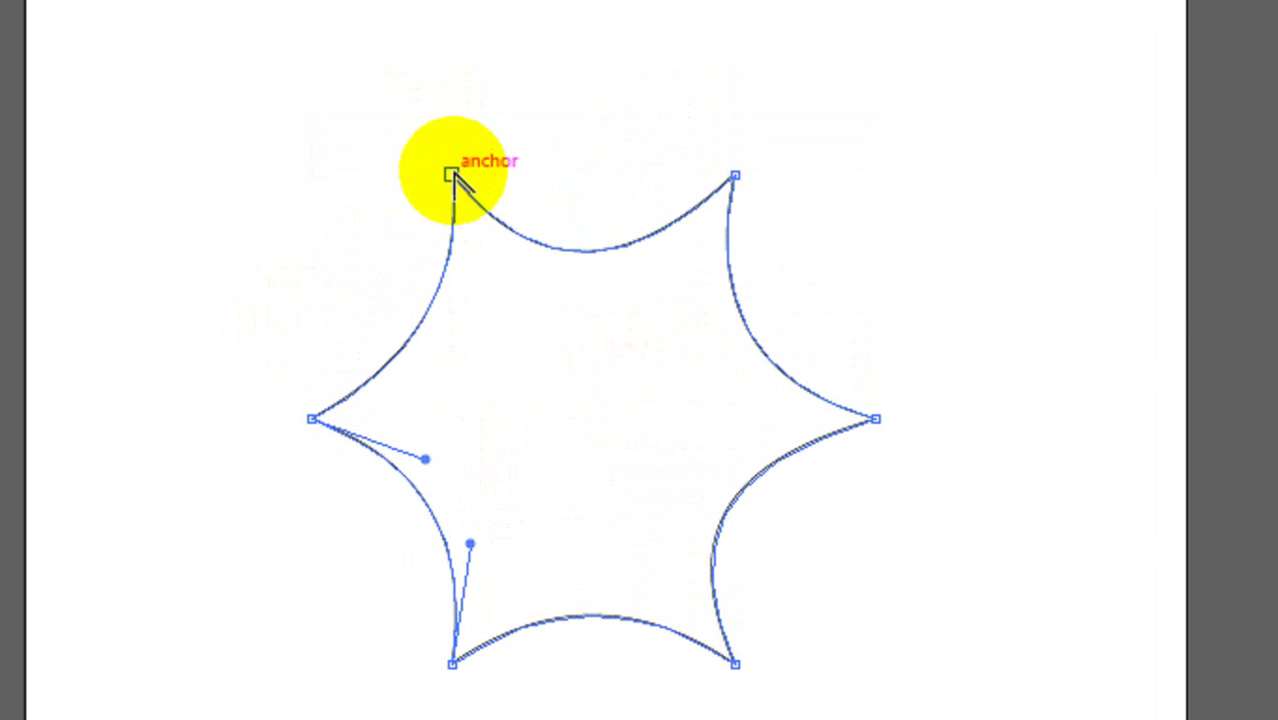
pyautogui.click(452, 175)
pyautogui.moveTo(633, 279)
pyautogui.mouseDown()
pyautogui.moveTo(651, 304)
pyautogui.moveTo(637, 303)
pyautogui.mouseUp()
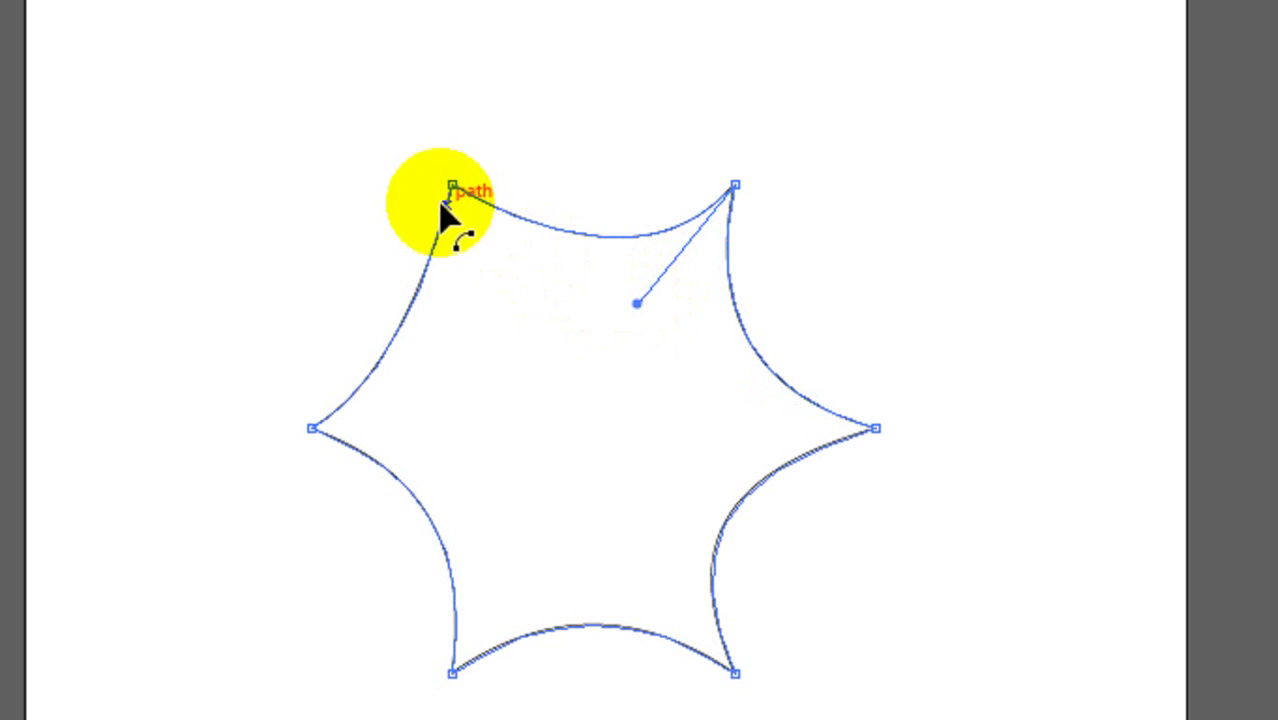